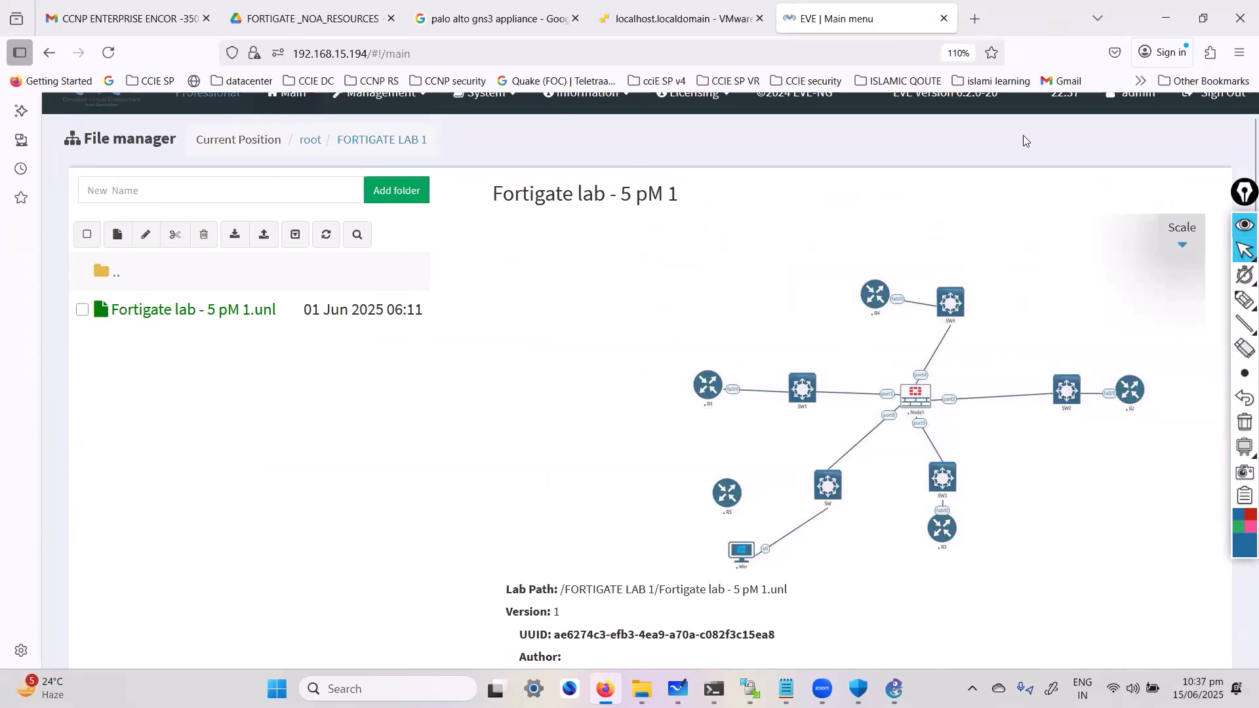
Create a new lab named "fortigate 9PM" in the FORTIGATE LAB 1 folder
{"action": "scroll", "coordinate": [149, 217], "scroll_direction": "up", "scroll_amount": 1}
{"action": "left_click", "coordinate": [147, 206]}
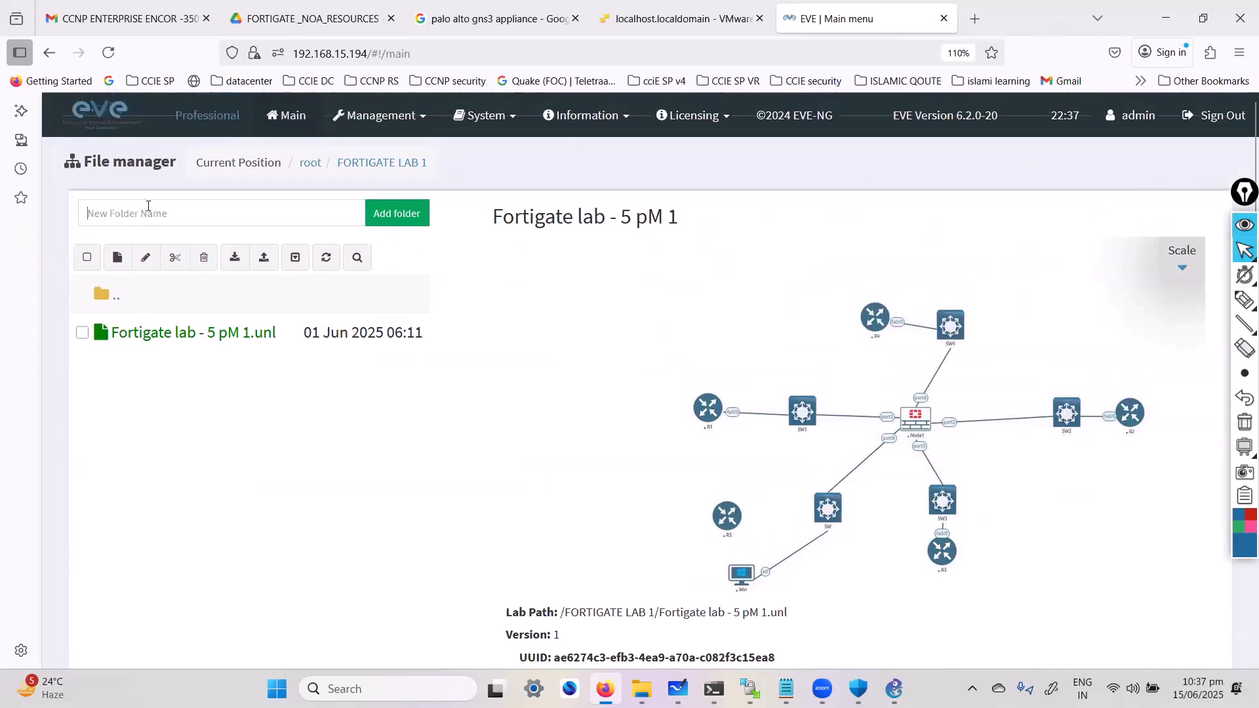
{"action": "left_click", "coordinate": [118, 257]}
{"action": "type", "text": "fo"}
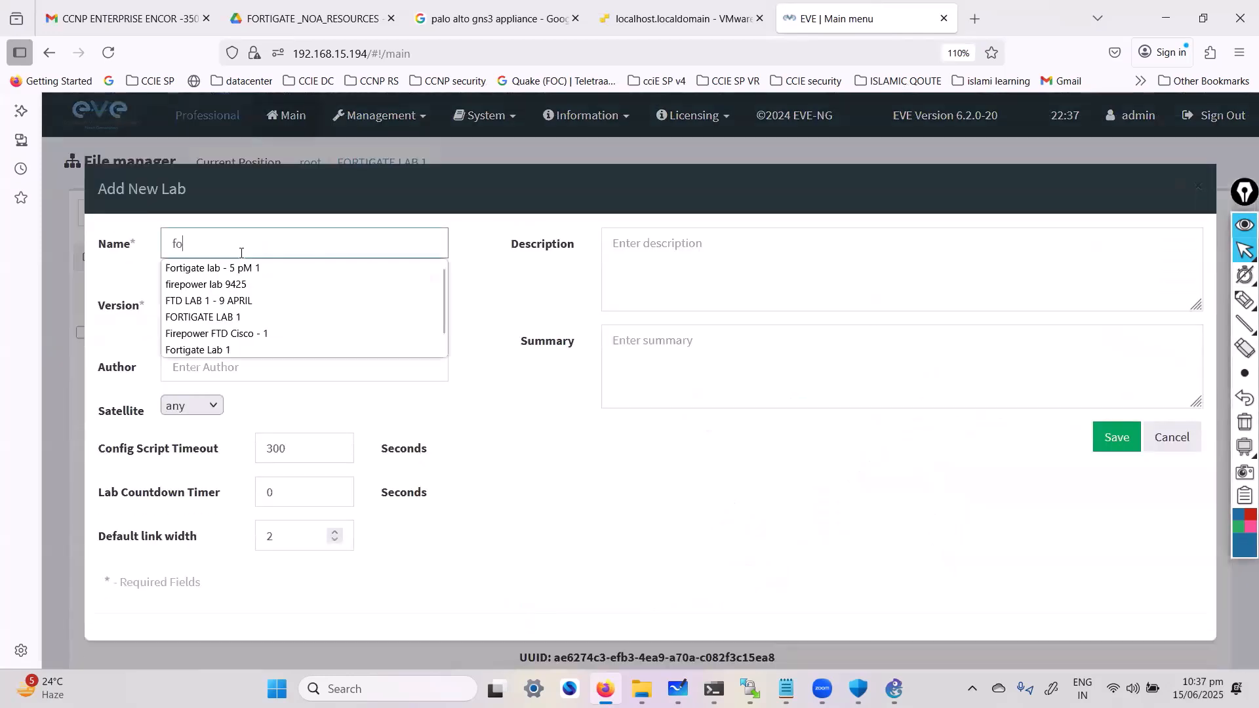
{"action": "type", "text": "rtigate 9PM"}
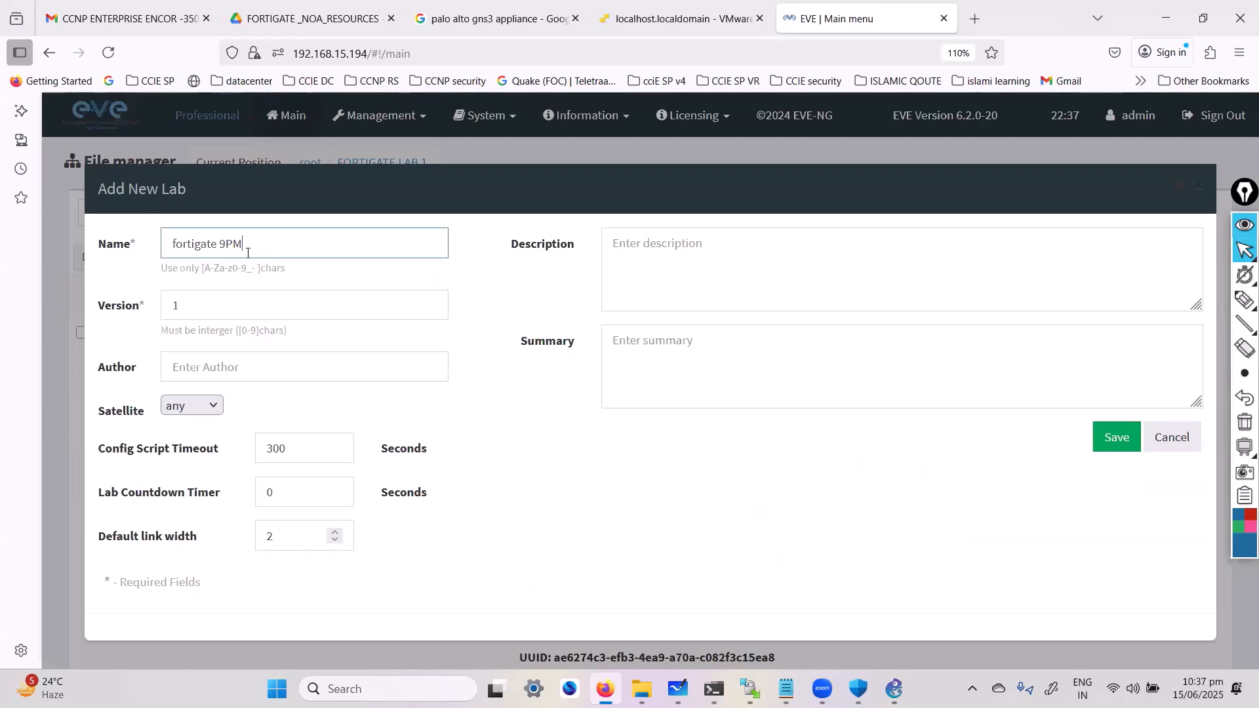
{"action": "left_click", "coordinate": [1129, 441]}
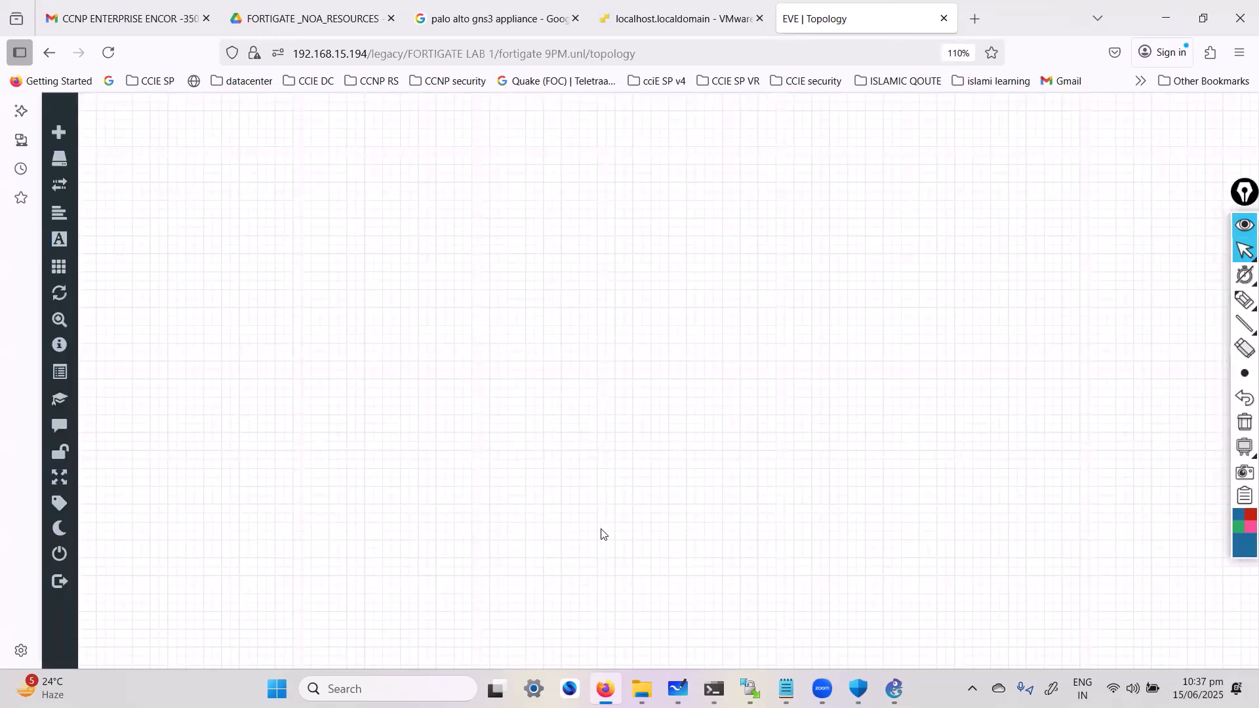
Check which images the Fortinet FortiGate node template offers, closing the dialog without adding a node
{"action": "right_click", "coordinate": [502, 396]}
{"action": "left_click", "coordinate": [497, 293]}
{"action": "right_click", "coordinate": [505, 291]}
{"action": "left_click", "coordinate": [563, 324]}
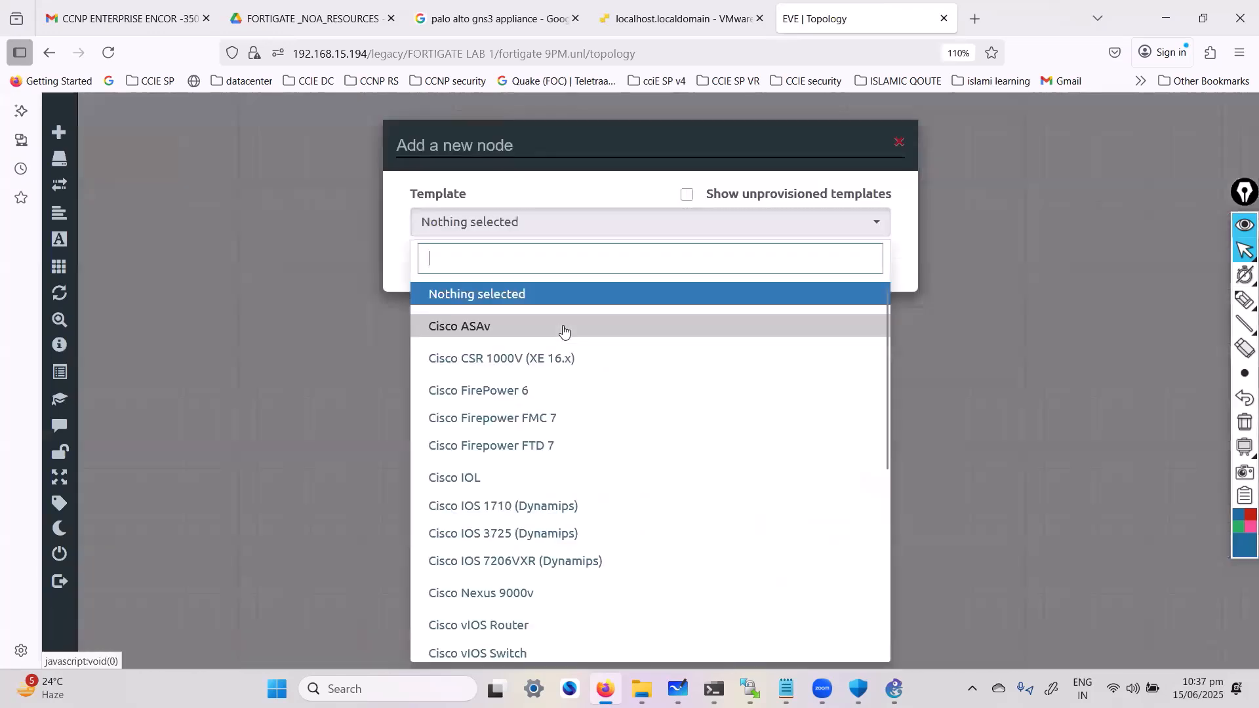
{"action": "type", "text": "for"}
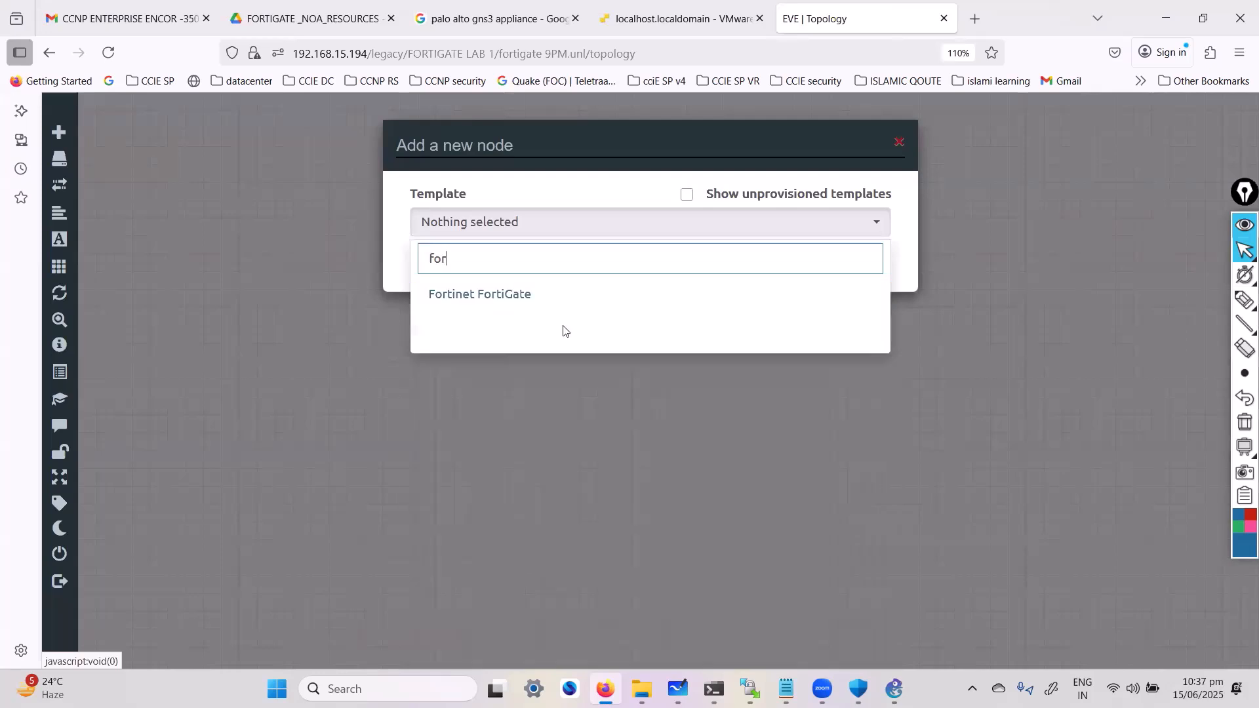
{"action": "left_click", "coordinate": [525, 294]}
{"action": "left_click", "coordinate": [667, 315]}
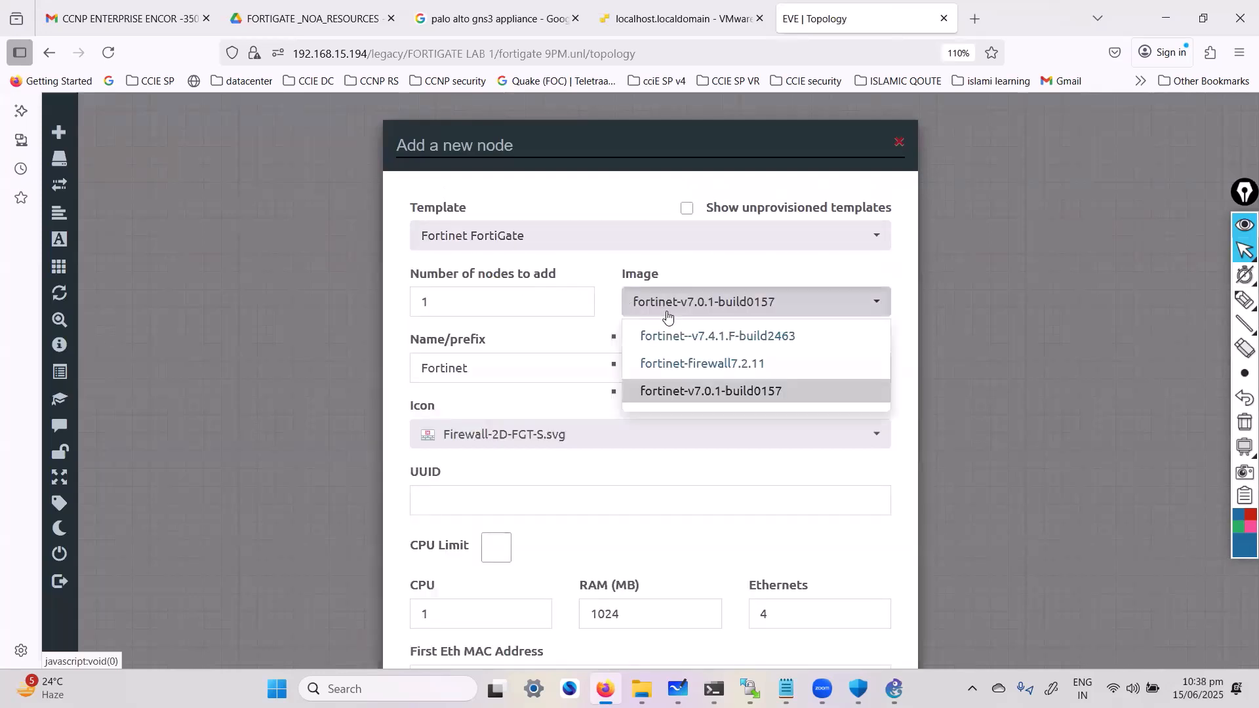
{"action": "left_click", "coordinate": [900, 145]}
Find and launch WinSCP on the computer, leaving its login prompt unused
{"action": "key", "text": "super"}
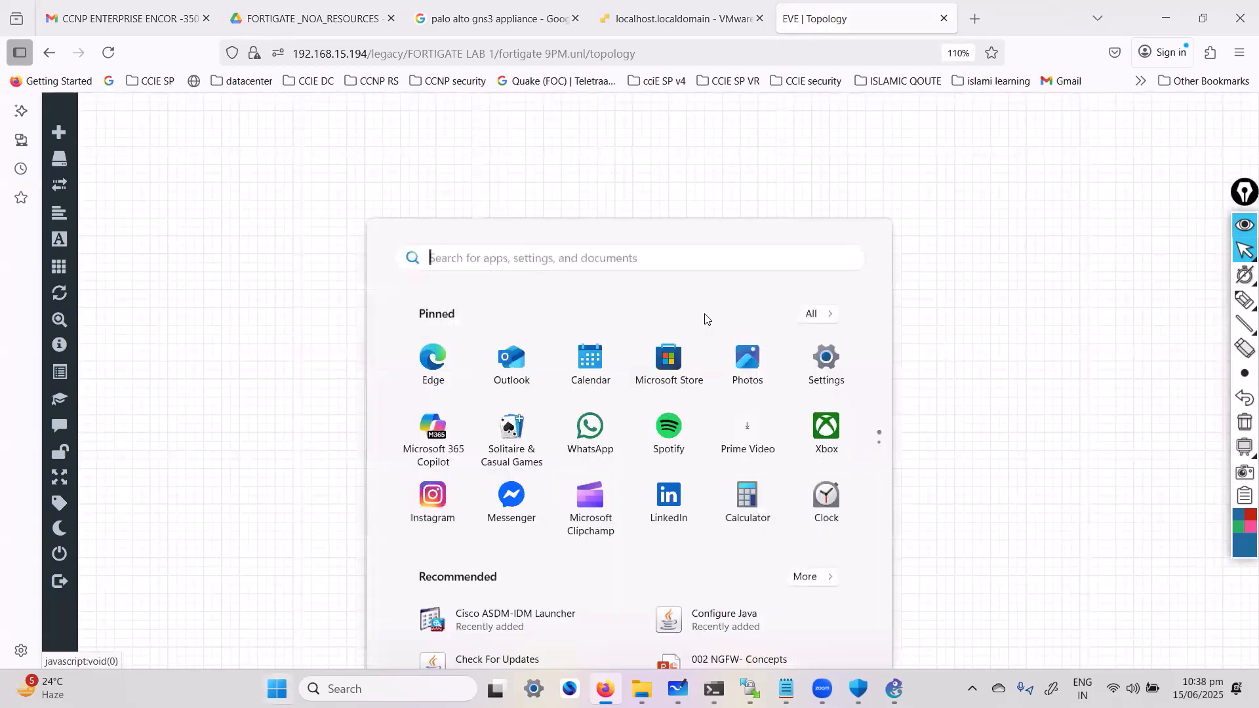
{"action": "type", "text": "wins"}
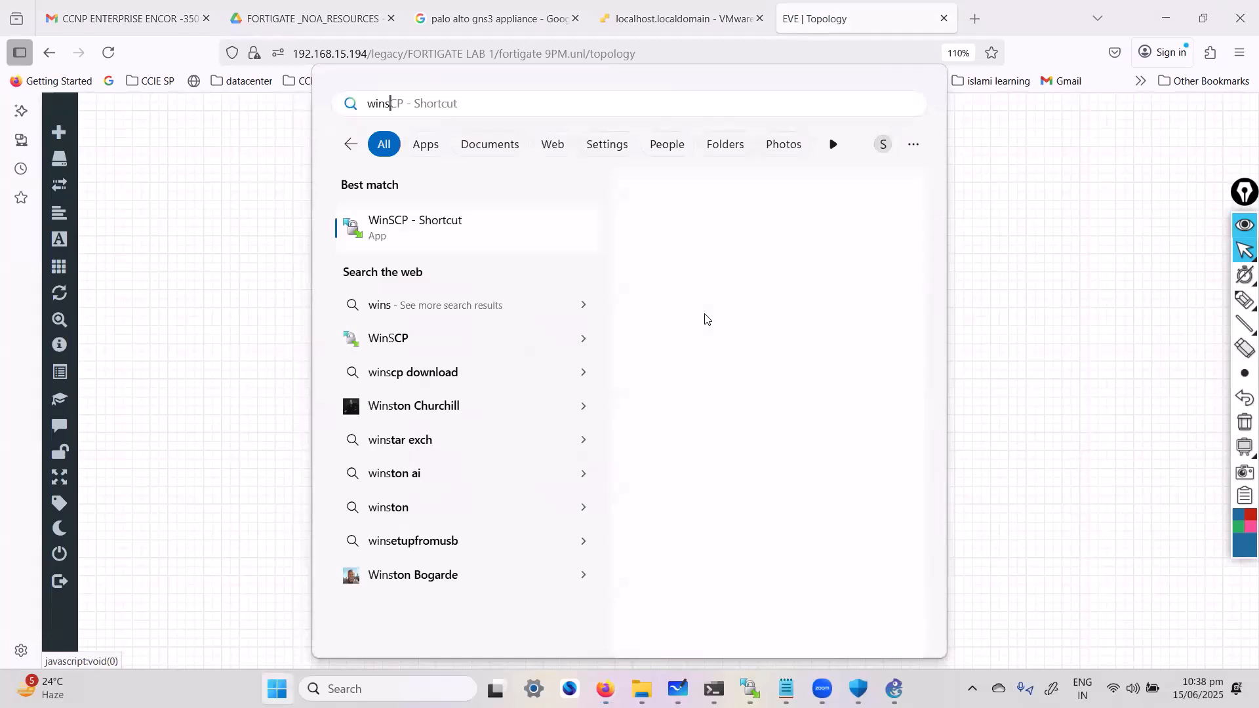
{"action": "left_click", "coordinate": [436, 217]}
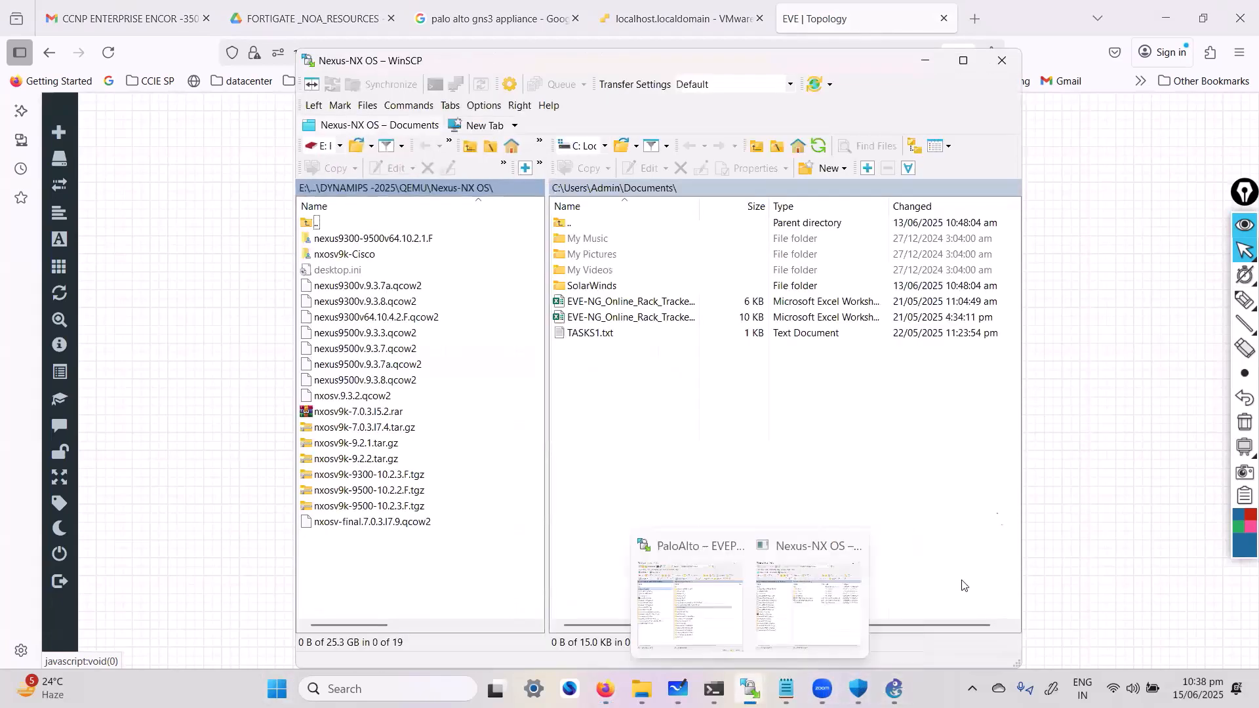
{"action": "left_click", "coordinate": [1061, 423]}
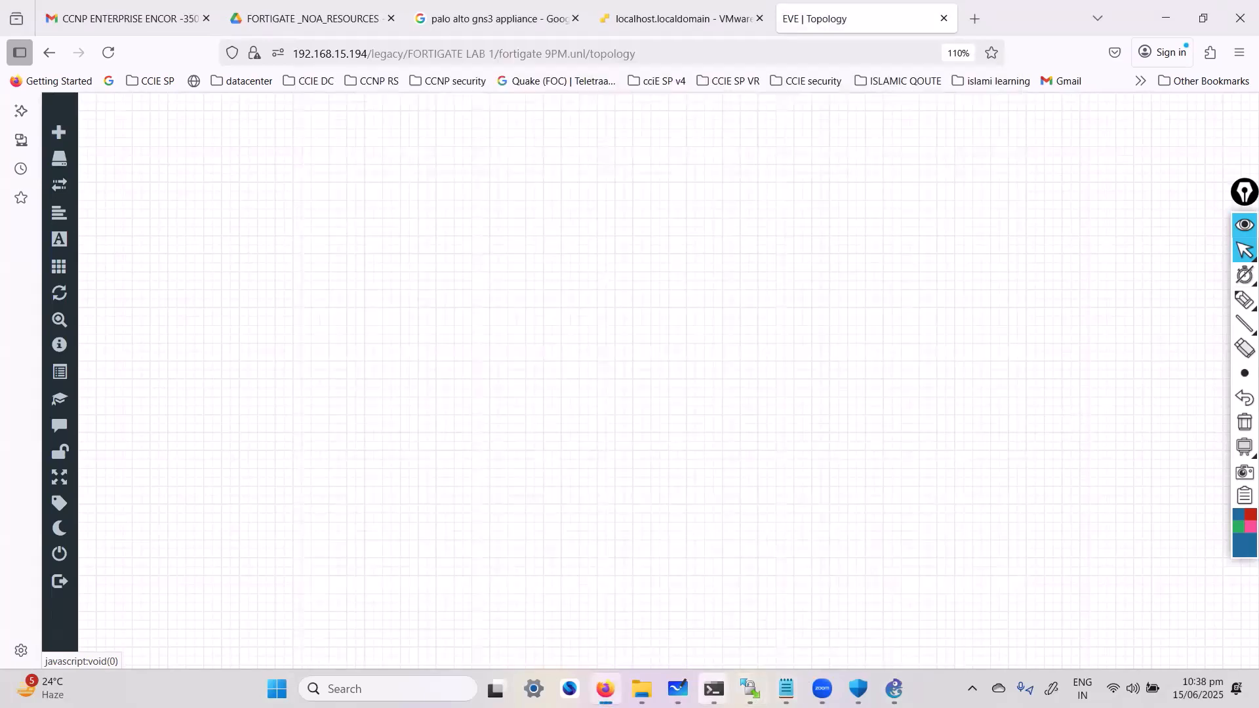
Switch to Microsoft Whiteboard and handwrite a note in blue ink linking EVE-NG to image download and WinSCP with arrows
{"action": "left_click", "coordinate": [678, 689]}
{"action": "left_click_drag", "start_coordinate": [385, 475], "coordinate": [978, 272]}
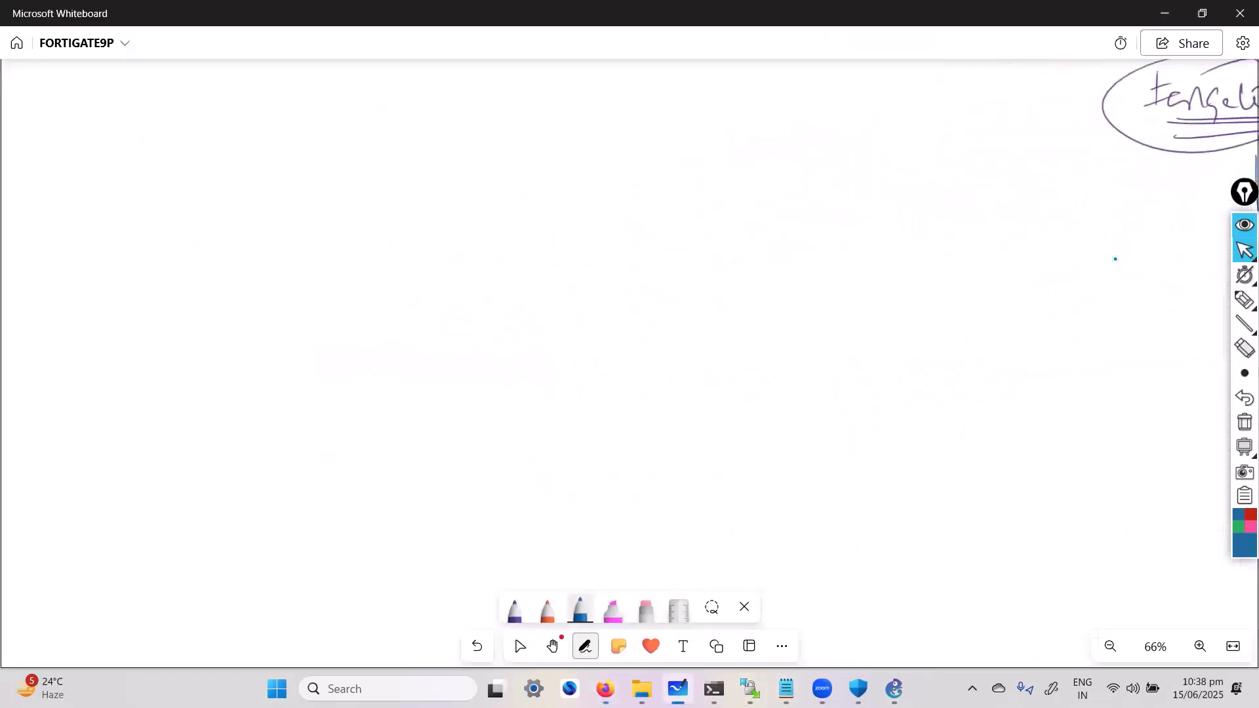
{"action": "mouse_move", "coordinate": [537, 250]}
{"action": "left_mouse_down"}
{"action": "mouse_move", "coordinate": [553, 282]}
{"action": "mouse_move", "coordinate": [587, 262]}
{"action": "mouse_move", "coordinate": [610, 297]}
{"action": "mouse_move", "coordinate": [669, 288]}
{"action": "left_mouse_up"}
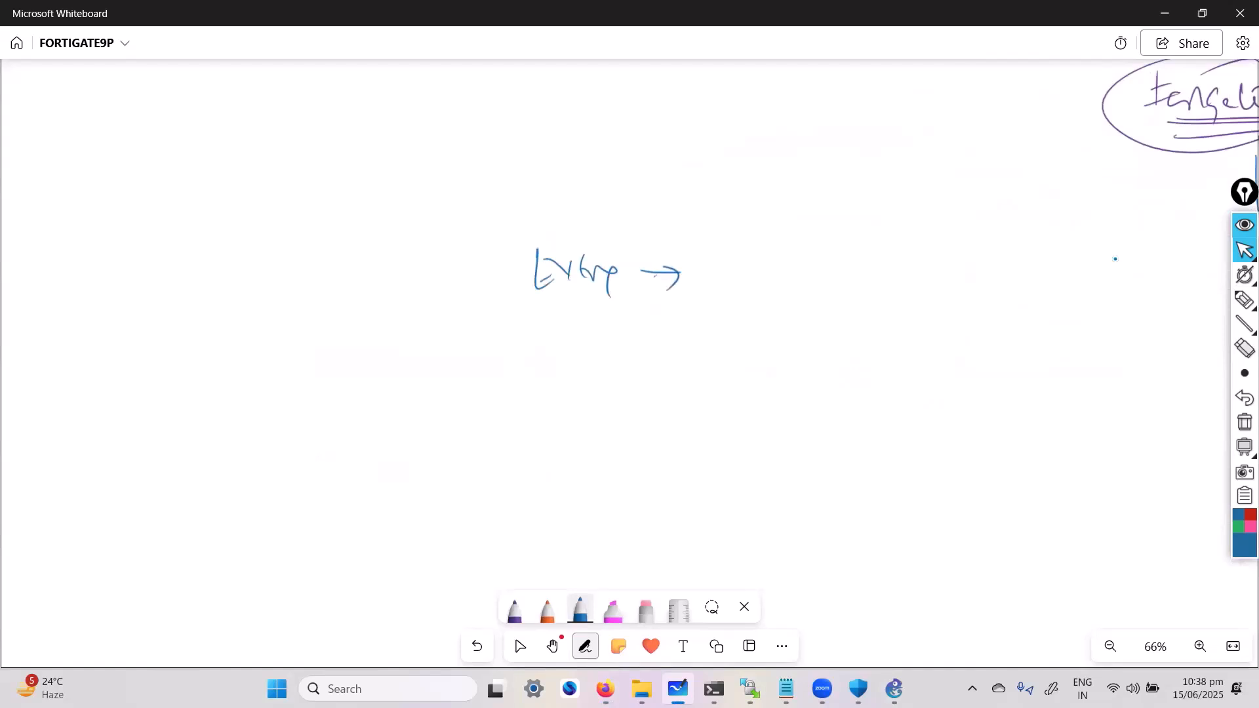
{"action": "mouse_move", "coordinate": [729, 248]}
{"action": "left_mouse_down"}
{"action": "mouse_move", "coordinate": [759, 266]}
{"action": "mouse_move", "coordinate": [954, 257]}
{"action": "mouse_move", "coordinate": [948, 267]}
{"action": "left_mouse_up"}
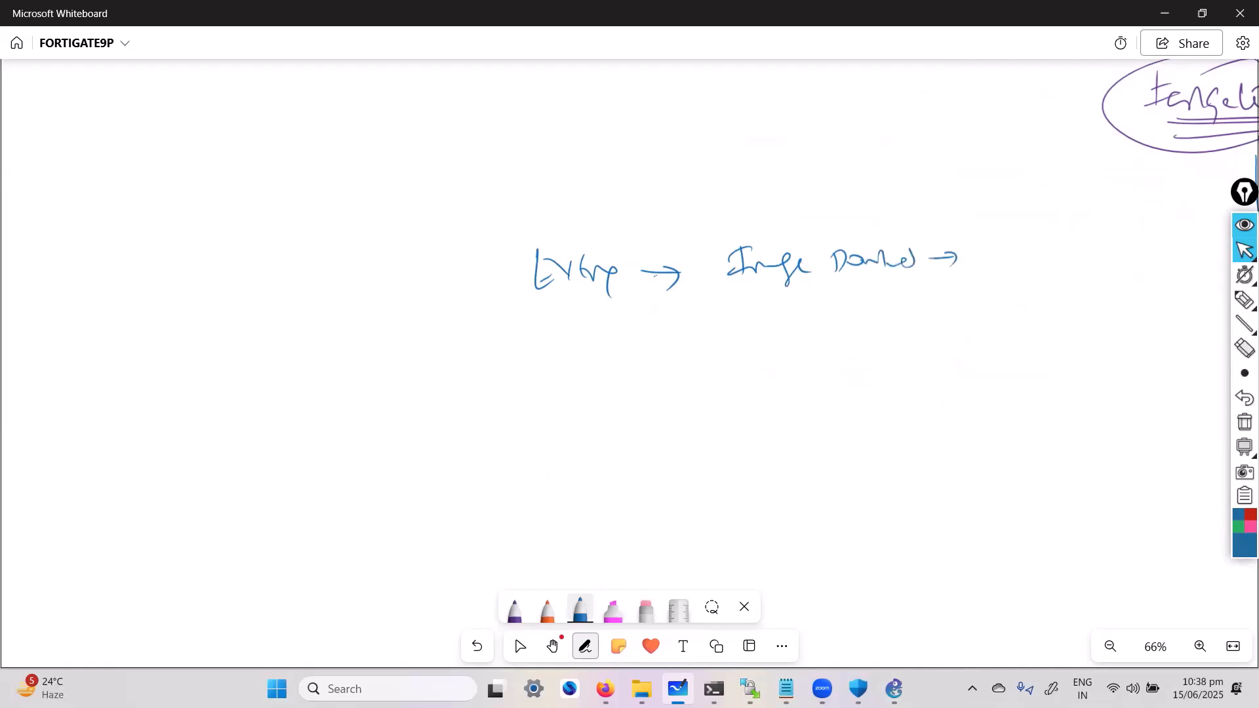
{"action": "left_click_drag", "start_coordinate": [745, 307], "coordinate": [791, 320]}
{"action": "left_click_drag", "start_coordinate": [868, 316], "coordinate": [896, 312]}
{"action": "left_click_drag", "start_coordinate": [900, 316], "coordinate": [911, 313]}
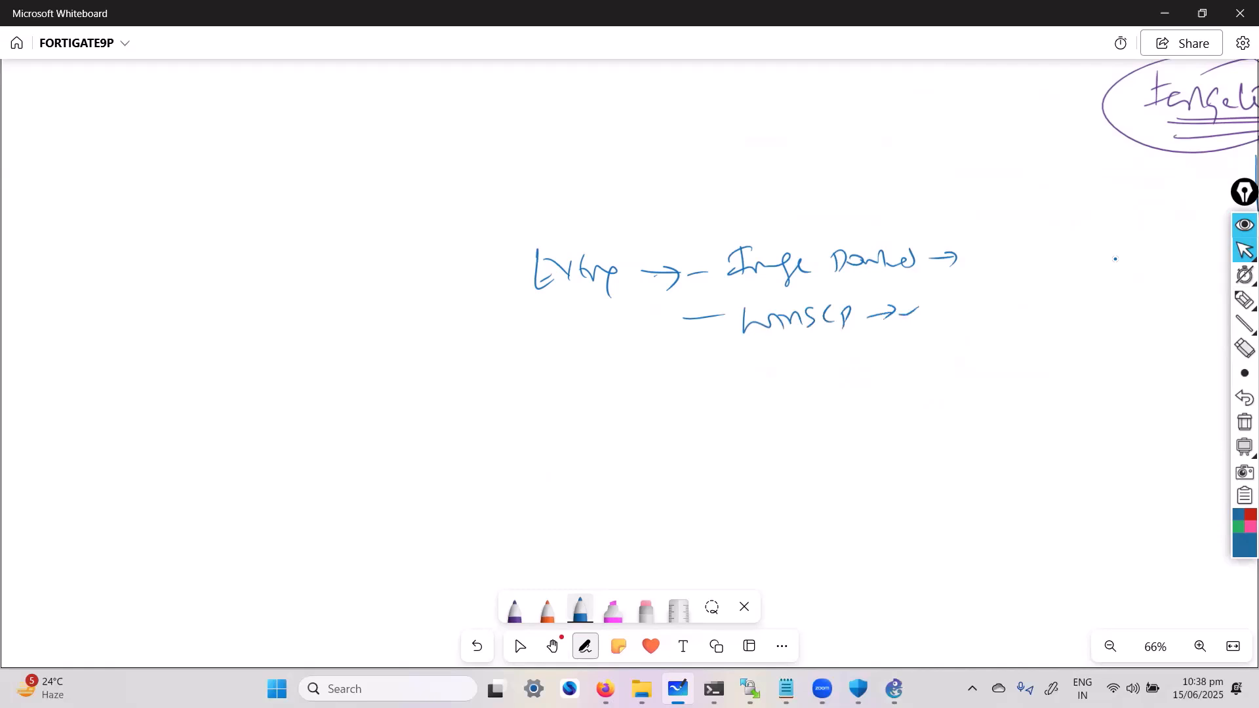
Switch to WinSCP, connect to the saved EVEPRO session and move the window slightly aside
{"action": "key", "text": "alt+Tab"}
{"action": "key", "text": "alt+Tab"}
{"action": "key", "text": "Tab"}
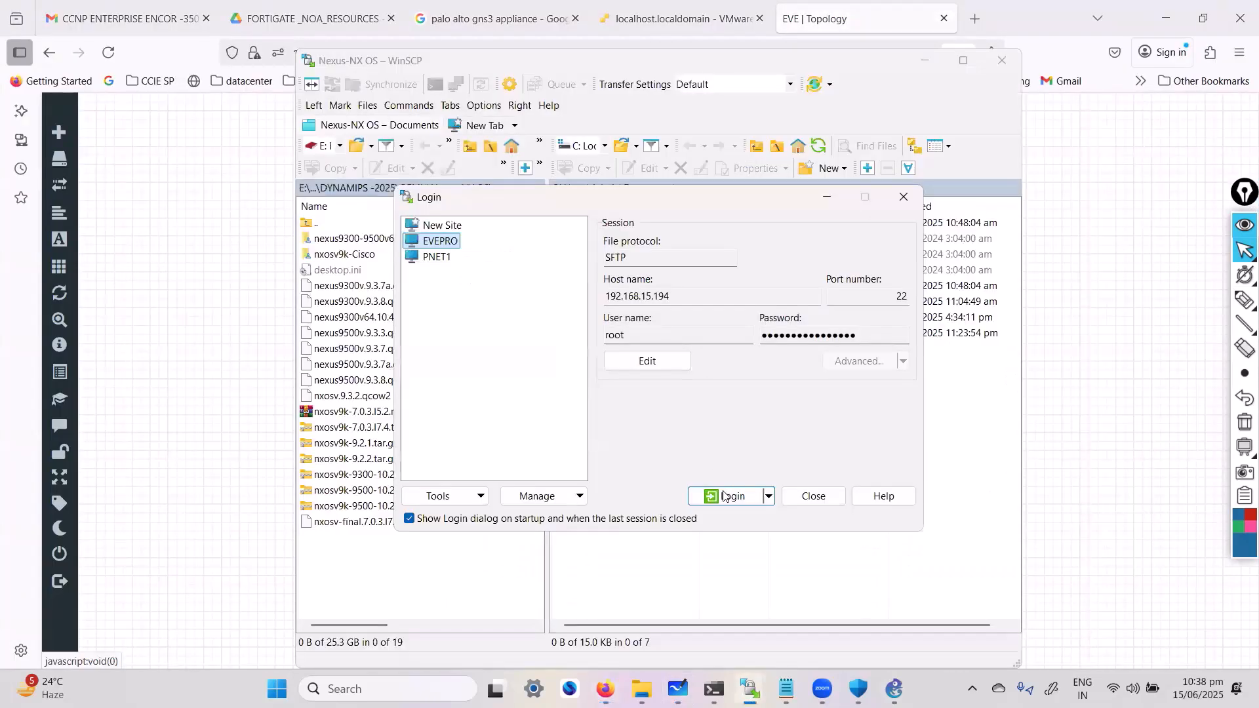
{"action": "left_click", "coordinate": [727, 496]}
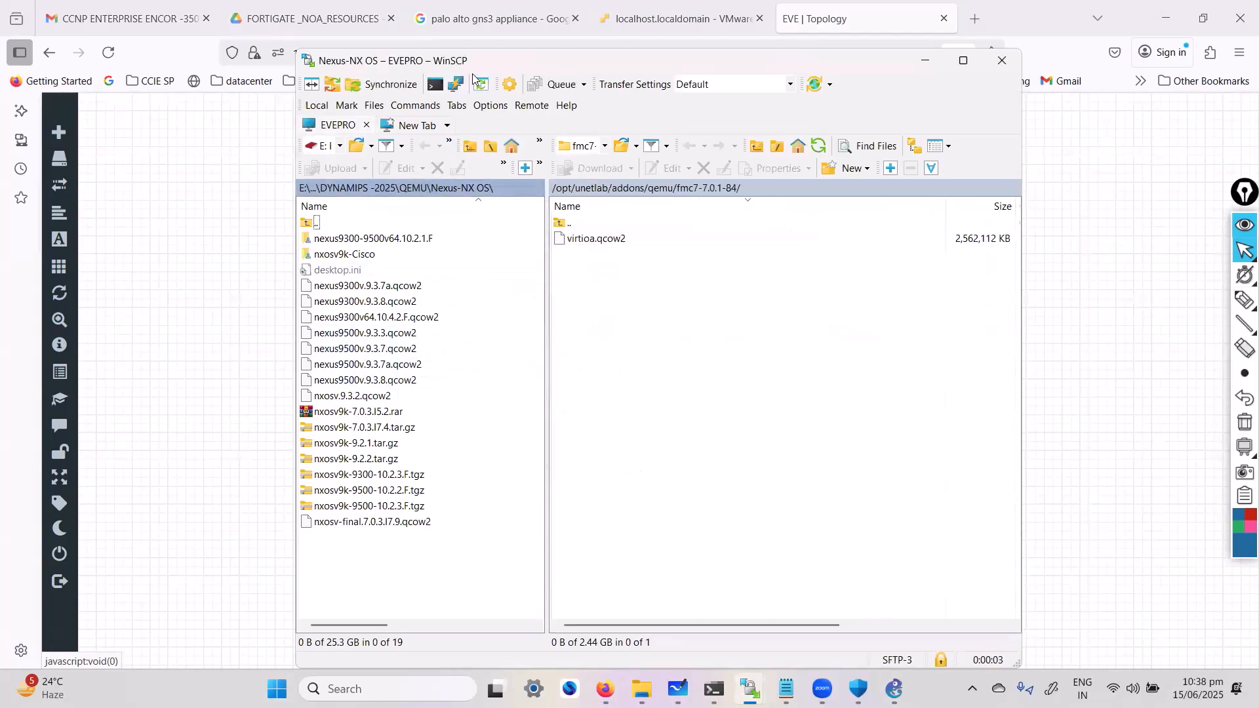
{"action": "left_click_drag", "start_coordinate": [482, 64], "coordinate": [444, 72]}
Go up one level on the EVEPRO server to the /opt/unetlab/addons/qemu/ folder
{"action": "left_click", "coordinate": [304, 155]}
{"action": "left_click", "coordinate": [280, 156]}
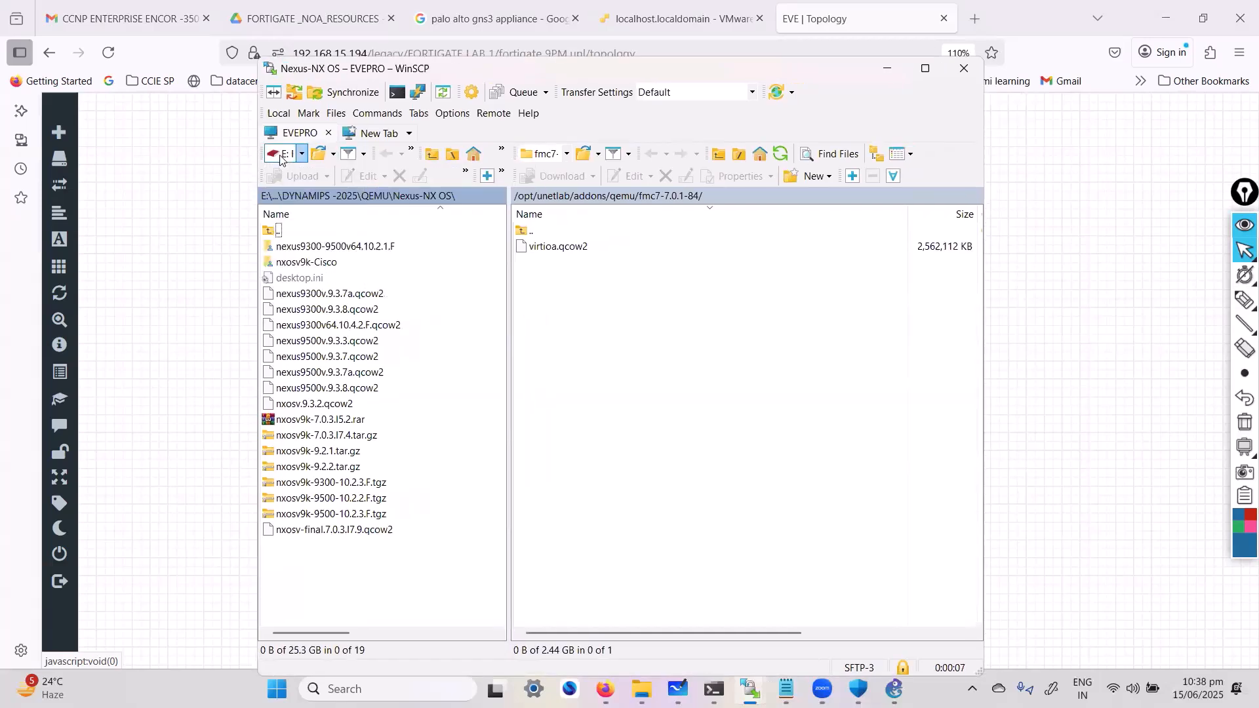
{"action": "left_click", "coordinate": [281, 158]}
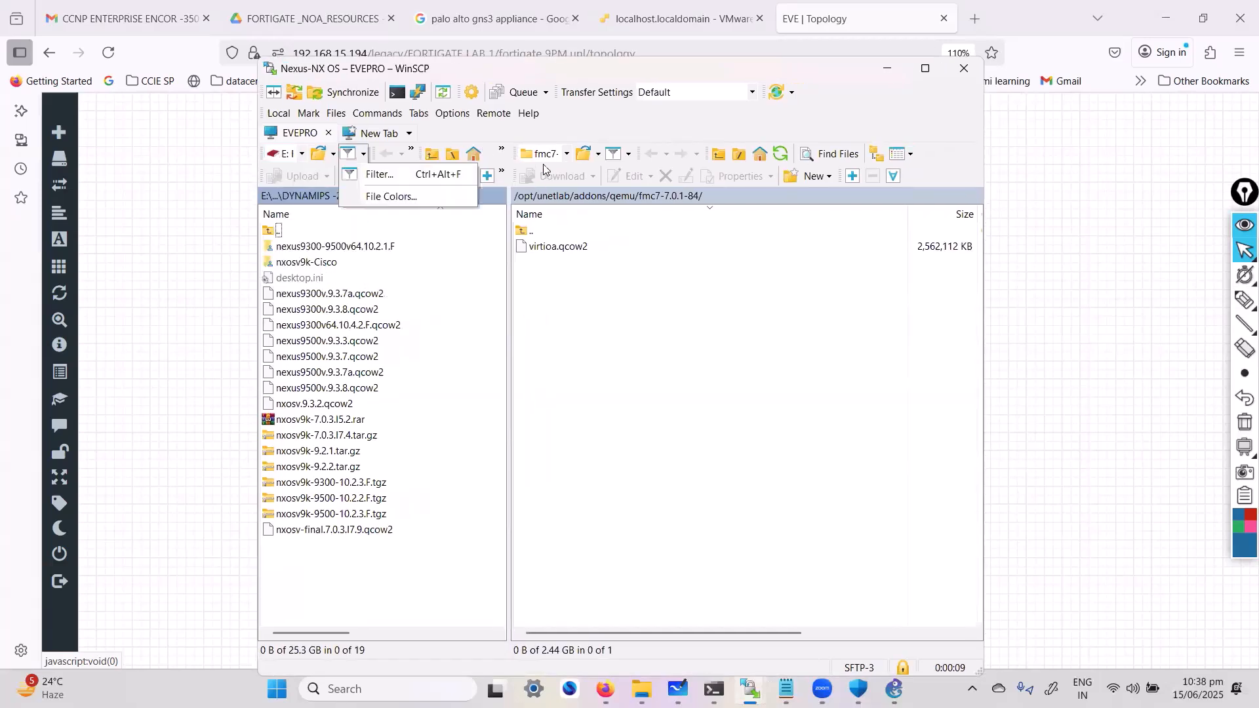
{"action": "left_click", "coordinate": [562, 296]}
{"action": "double_click", "coordinate": [531, 230]}
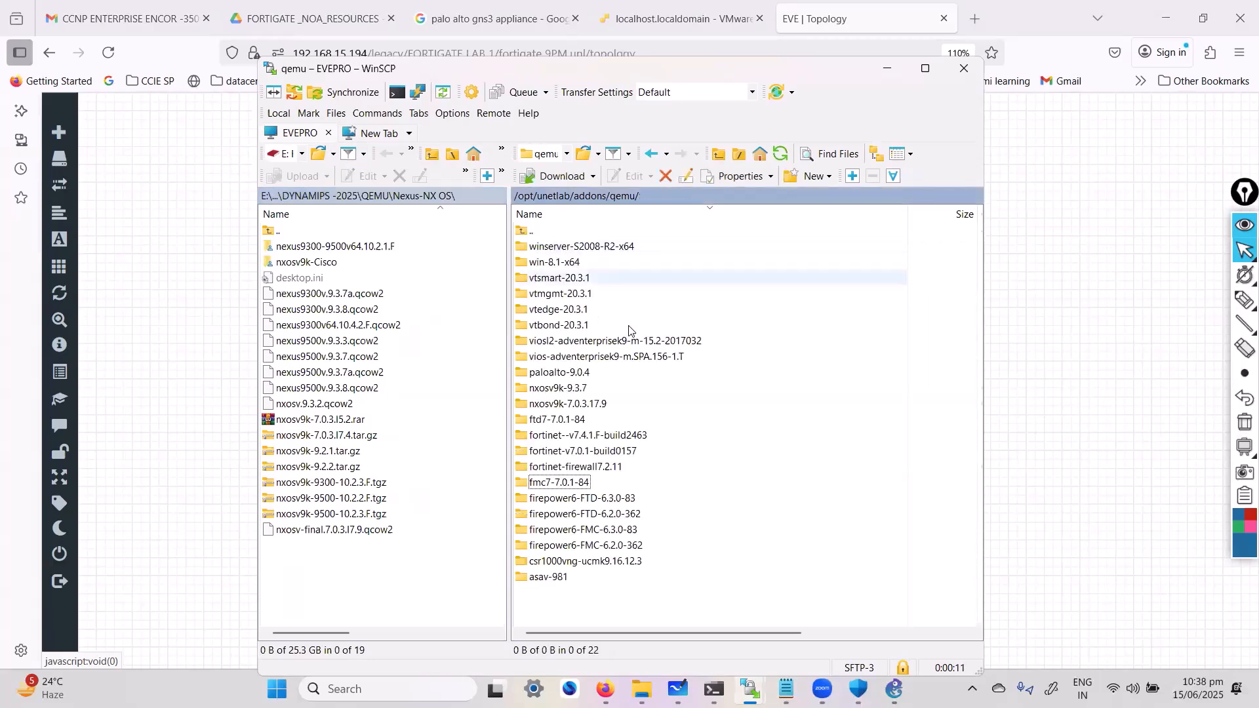
Circle the remote path /opt/unetlab/addons/qemu/ with the screen pen
{"action": "left_click", "coordinate": [1245, 301]}
{"action": "mouse_move", "coordinate": [574, 209]}
{"action": "left_mouse_down"}
{"action": "mouse_move", "coordinate": [681, 189]}
{"action": "mouse_move", "coordinate": [488, 183]}
{"action": "mouse_move", "coordinate": [582, 232]}
{"action": "left_mouse_up"}
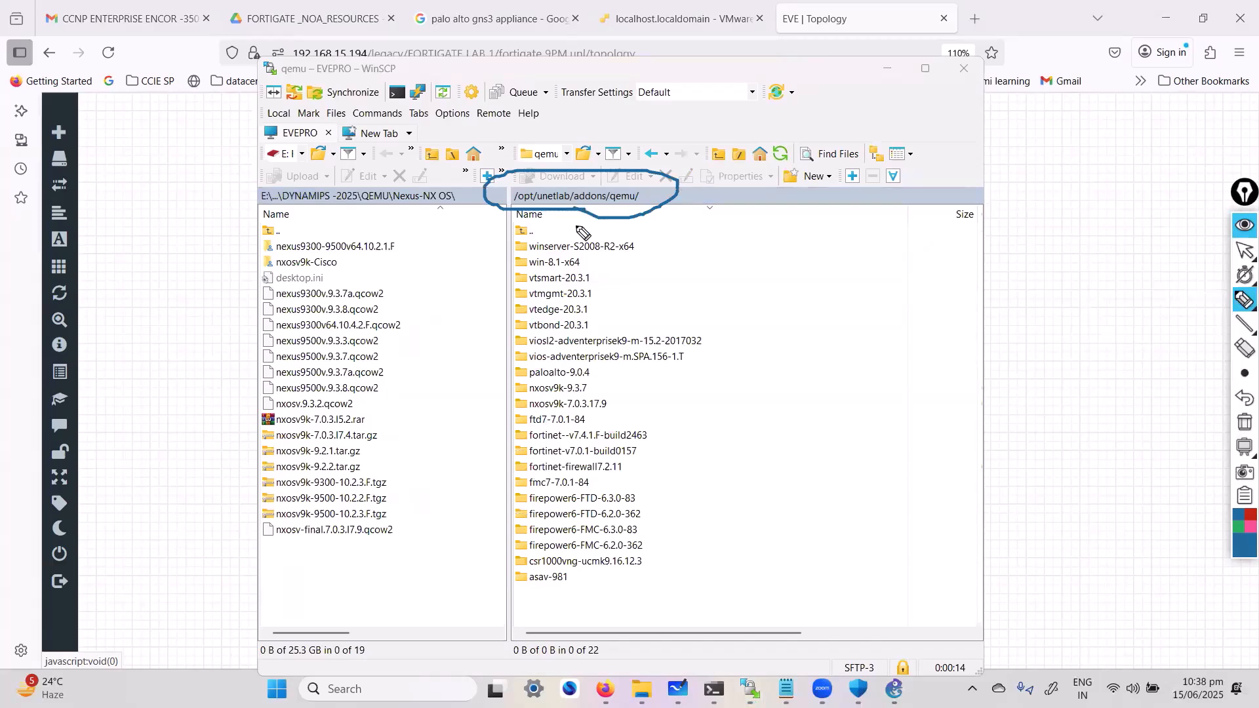
{"action": "key", "text": "Escape"}
Trace the remote path by going up to /opt/unetlab/ and back down through addons into qemu
{"action": "double_click", "coordinate": [541, 231]}
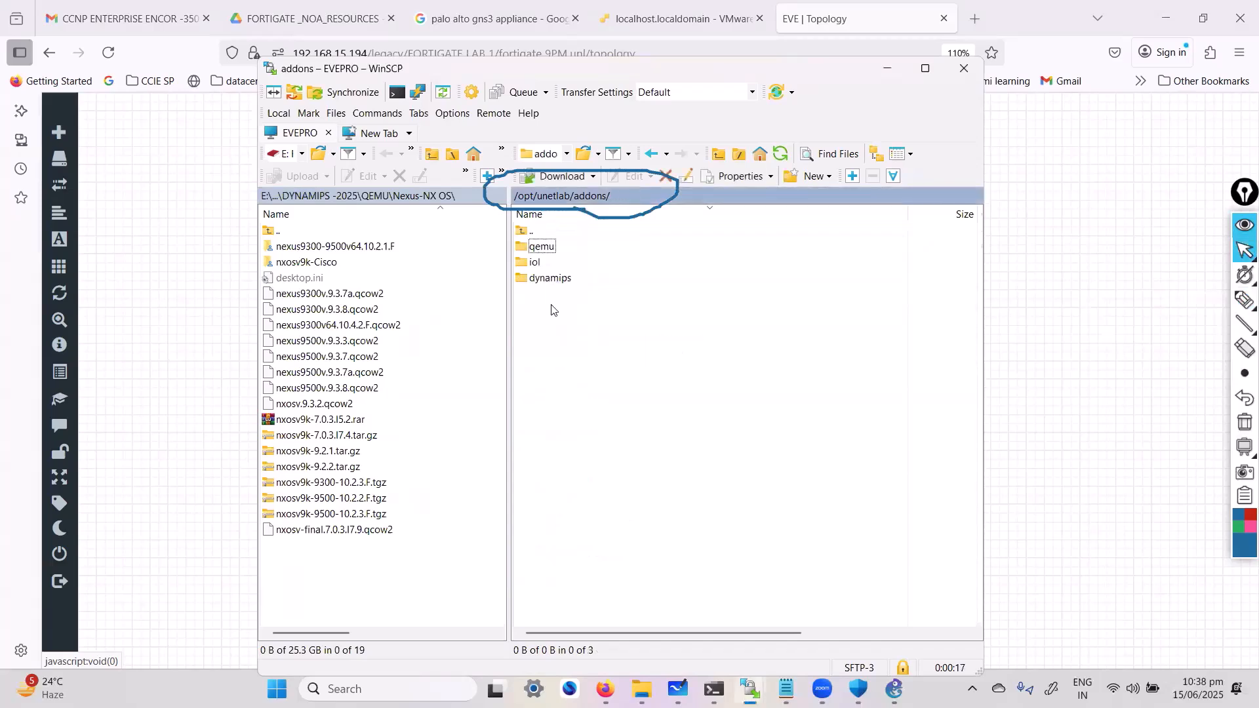
{"action": "double_click", "coordinate": [533, 231]}
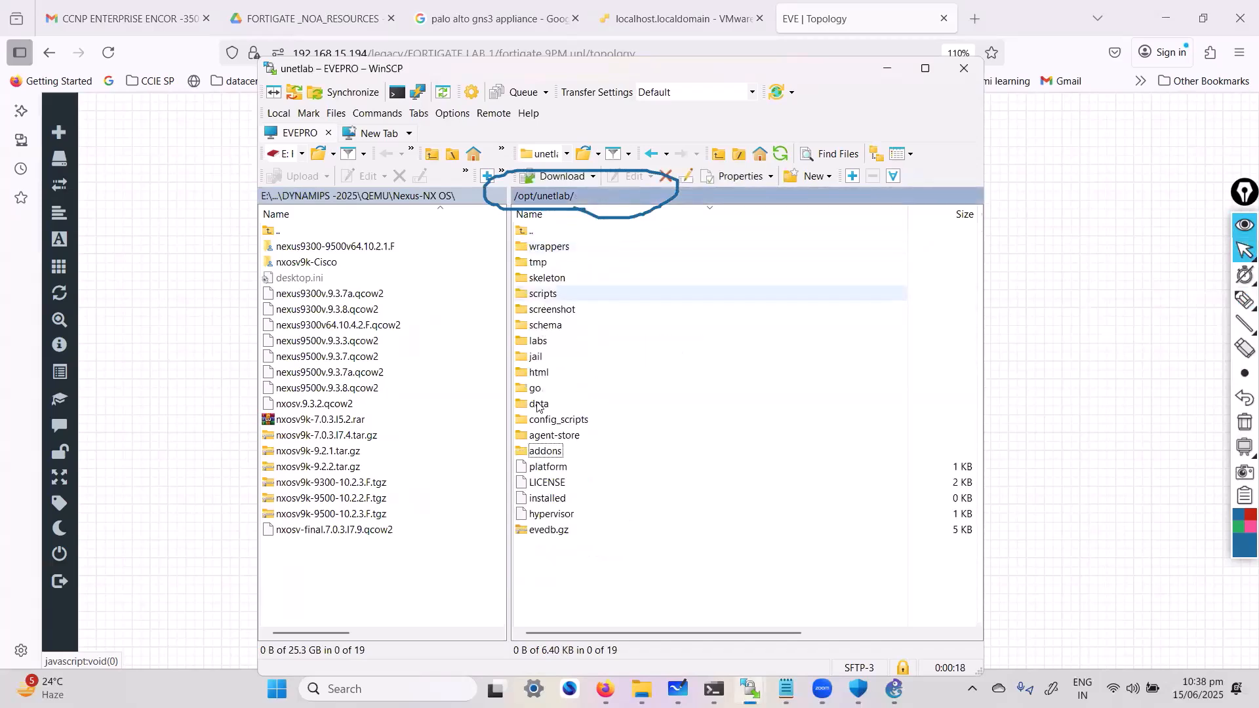
{"action": "double_click", "coordinate": [538, 451]}
{"action": "double_click", "coordinate": [542, 248]}
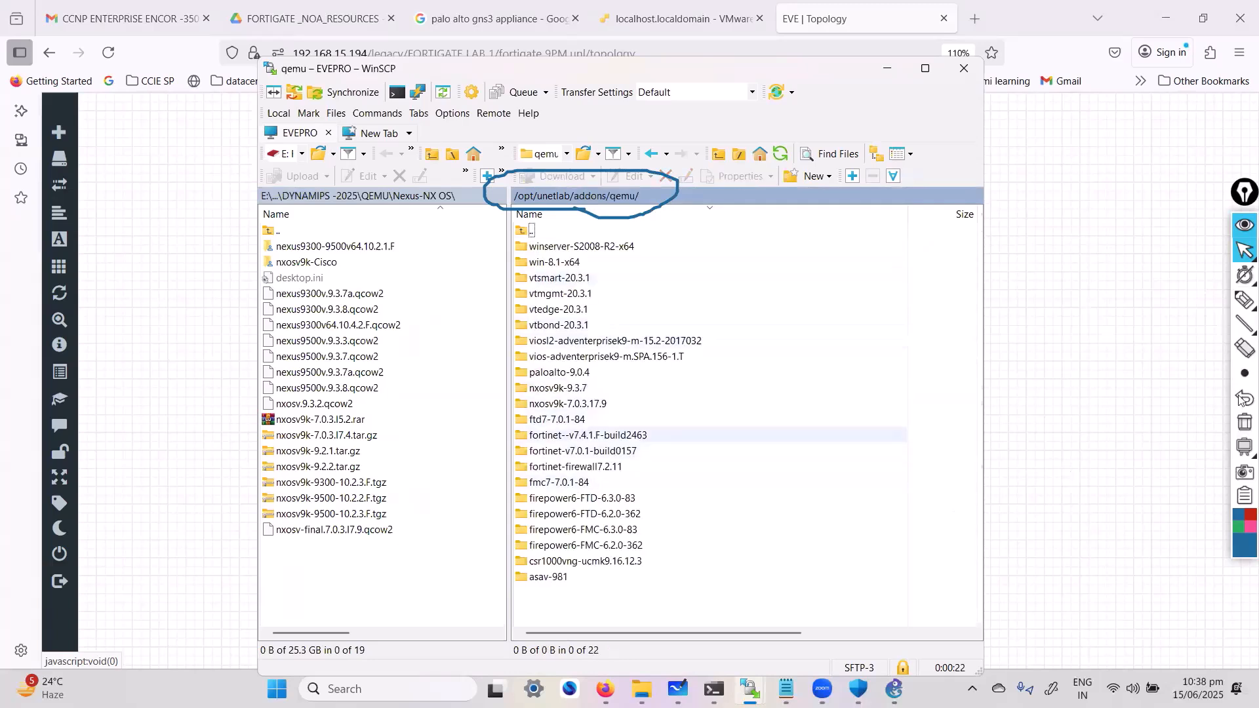
Box the three fortinet folders and draw an arrow from the local nxosv9k archives to the remote side, then clear the pen marks
{"action": "left_click", "coordinate": [1244, 308]}
{"action": "left_click", "coordinate": [1245, 307]}
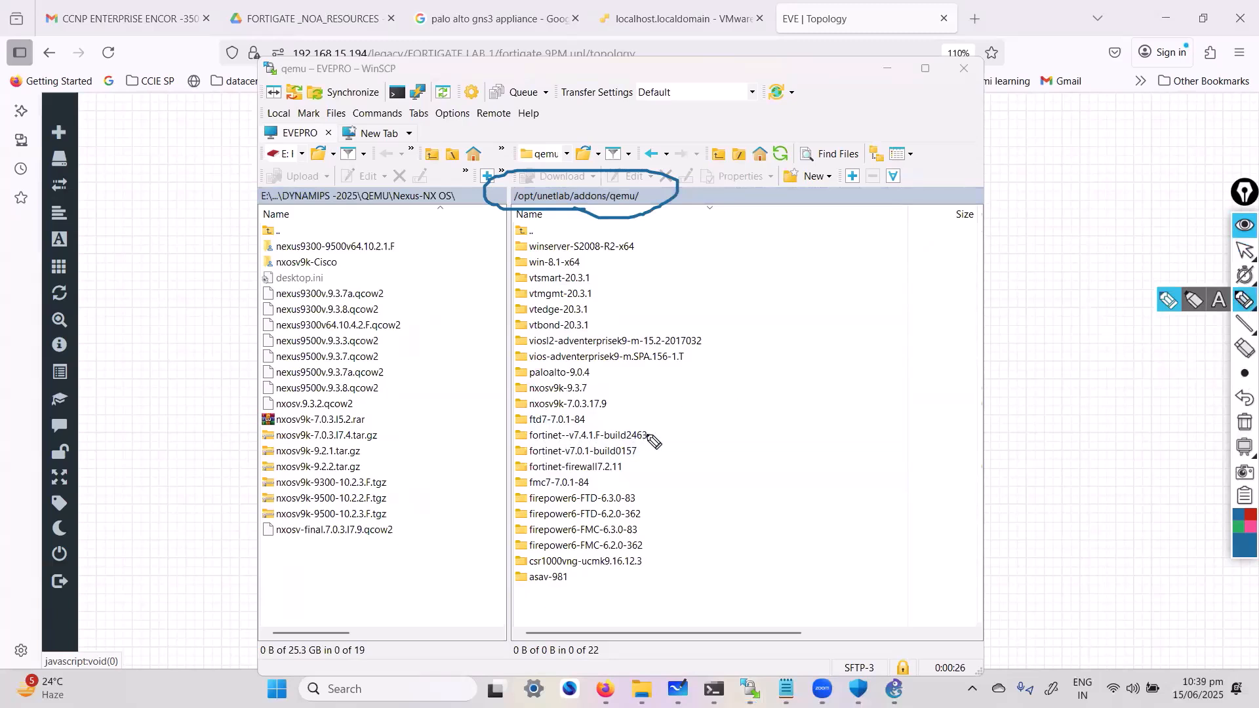
{"action": "mouse_move", "coordinate": [657, 421]}
{"action": "left_mouse_down"}
{"action": "mouse_move", "coordinate": [535, 429]}
{"action": "mouse_move", "coordinate": [518, 476]}
{"action": "mouse_move", "coordinate": [656, 473]}
{"action": "mouse_move", "coordinate": [659, 424]}
{"action": "mouse_move", "coordinate": [685, 463]}
{"action": "left_mouse_up"}
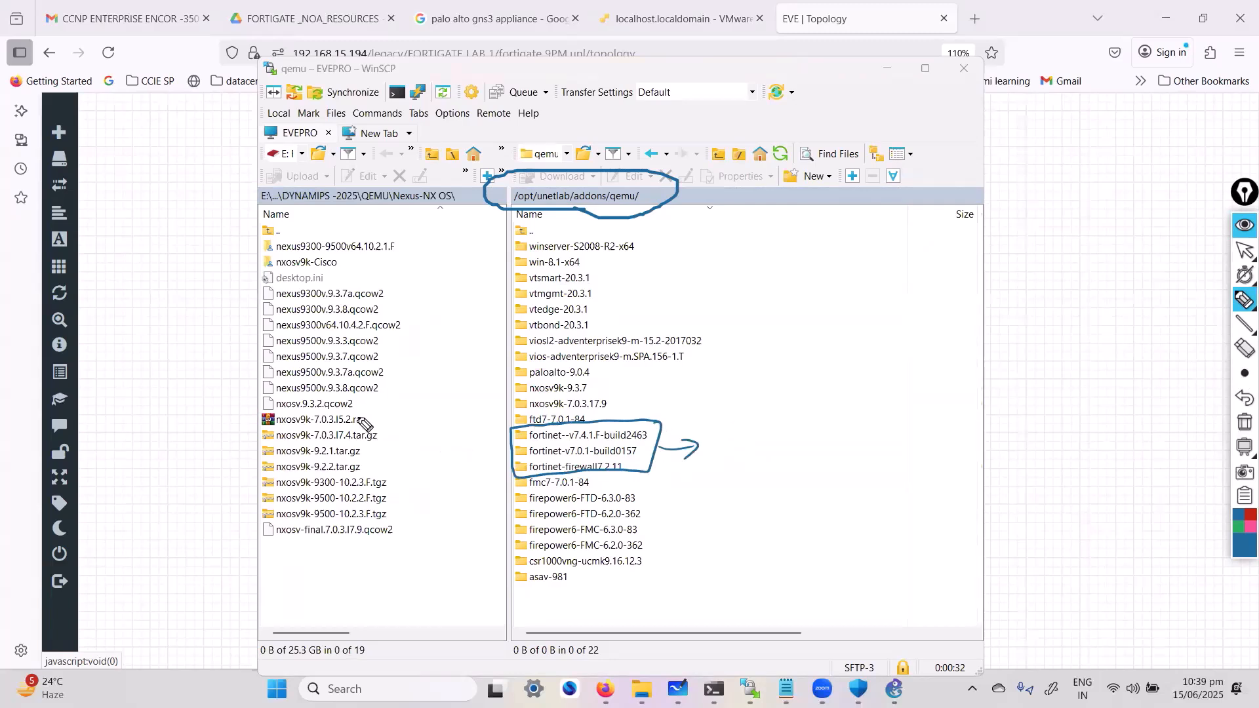
{"action": "left_click_drag", "start_coordinate": [351, 531], "coordinate": [620, 581]}
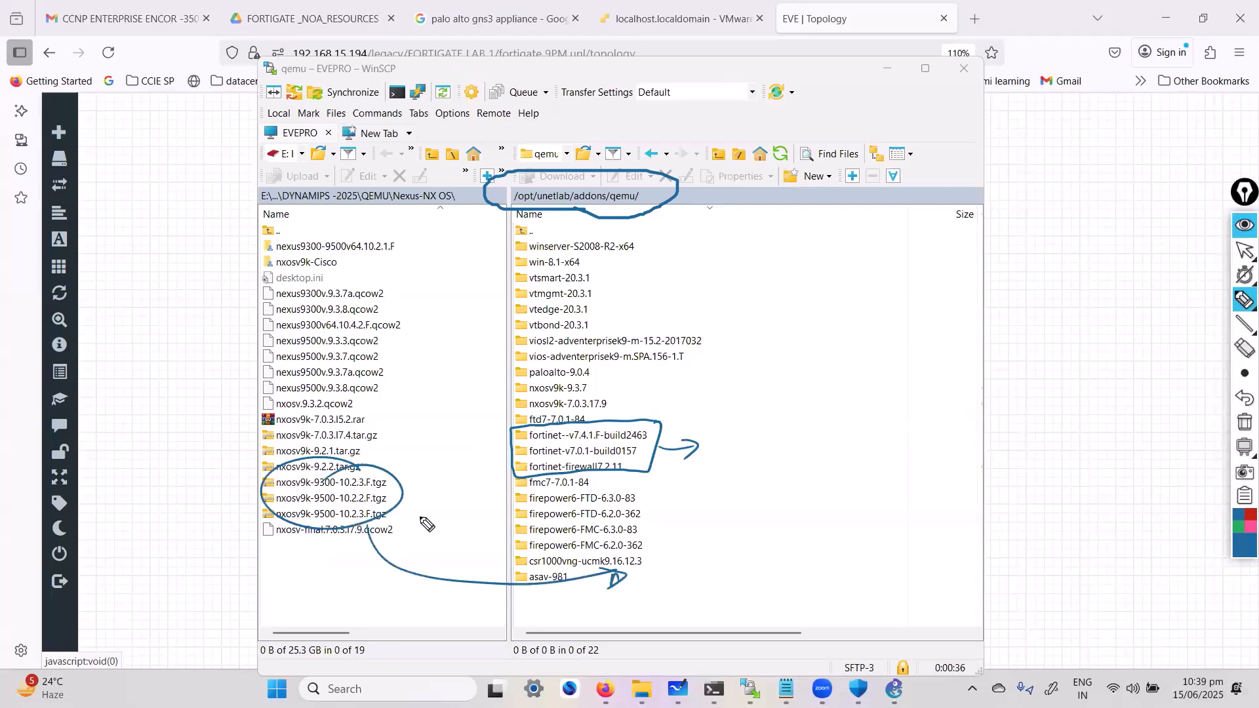
{"action": "key", "text": "ctrl+shift+7"}
{"action": "key", "text": "ctrl+shift+2"}
Switch the local side to drive D: and open the SOFTWARES folder
{"action": "left_click", "coordinate": [281, 151]}
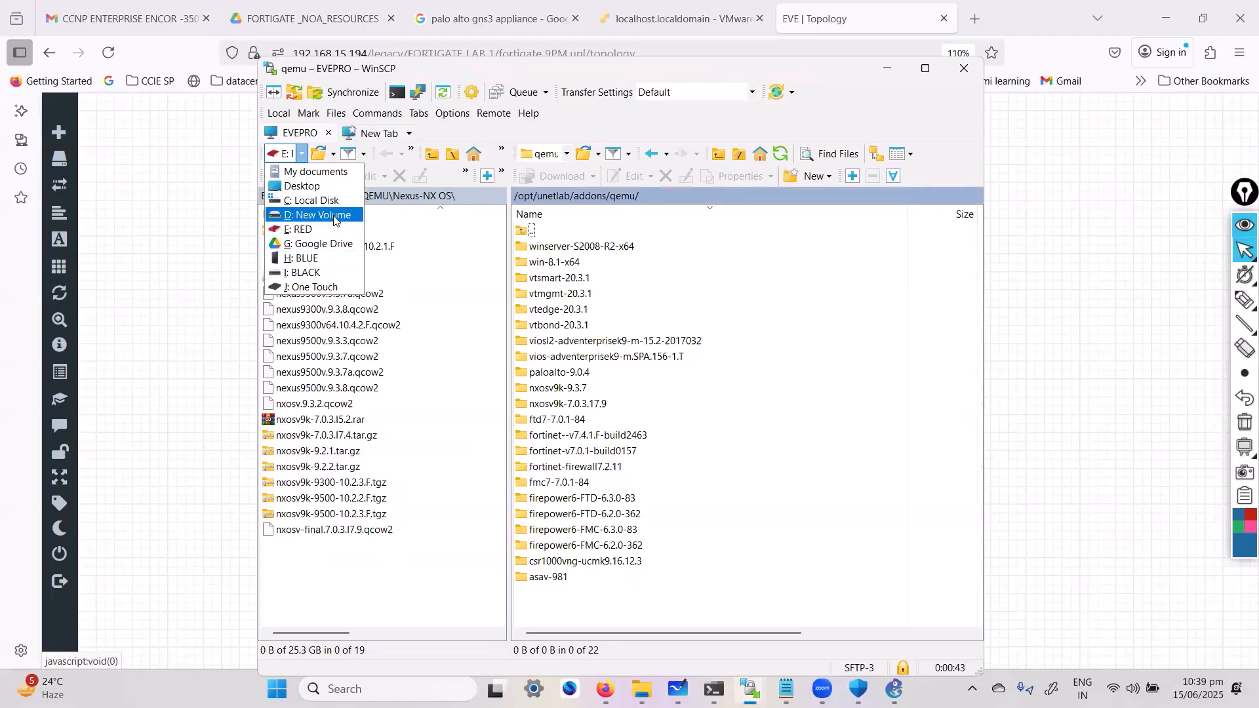
{"action": "left_click", "coordinate": [302, 229]}
{"action": "left_click", "coordinate": [319, 310]}
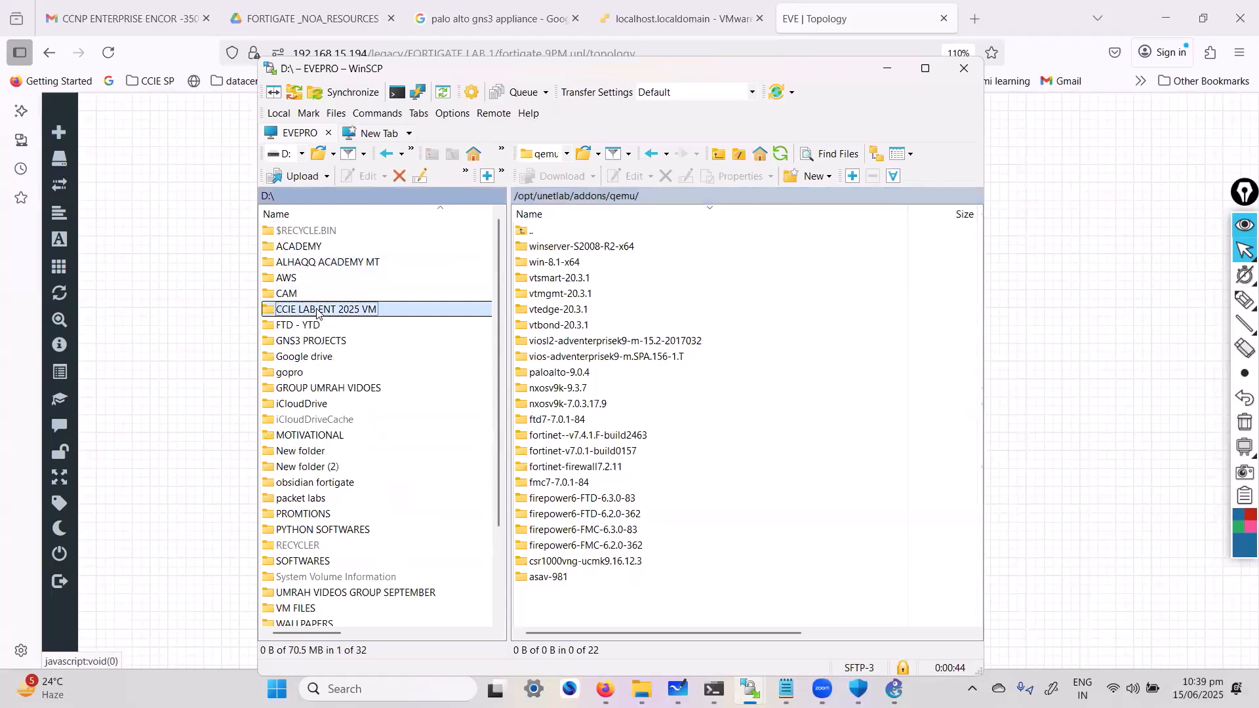
{"action": "type", "text": "g"}
{"action": "left_click", "coordinate": [324, 346]}
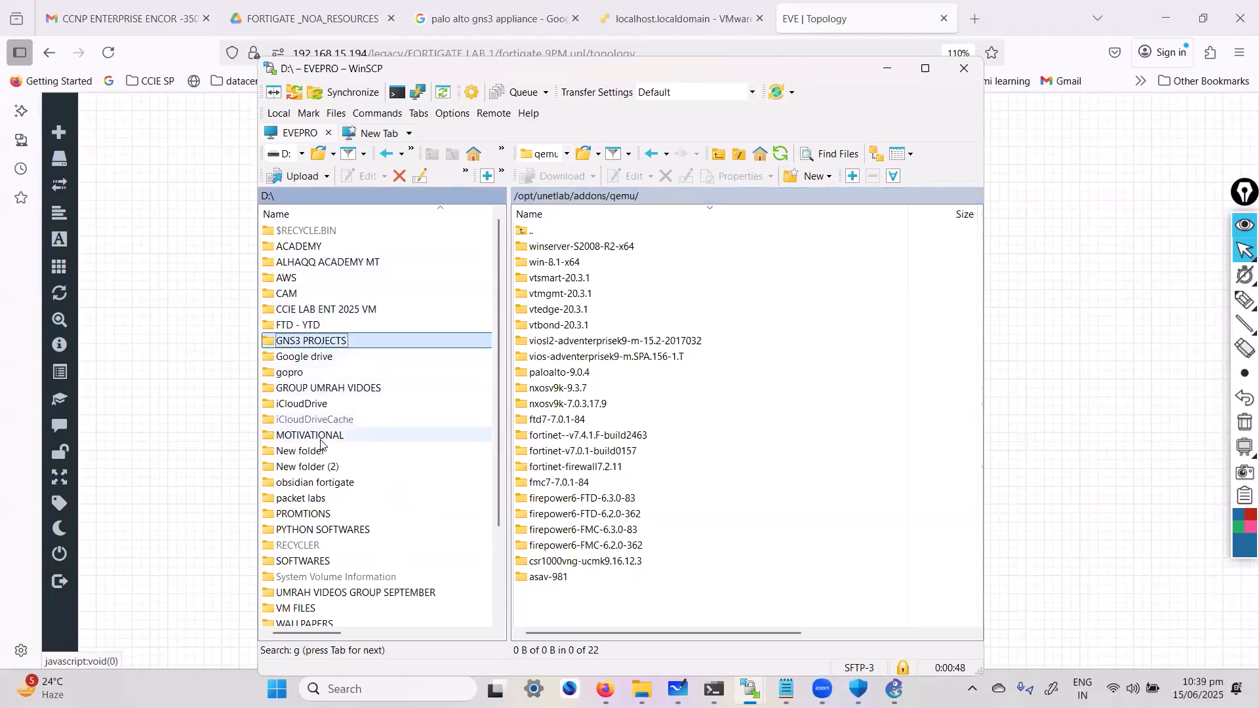
{"action": "left_click", "coordinate": [350, 562]}
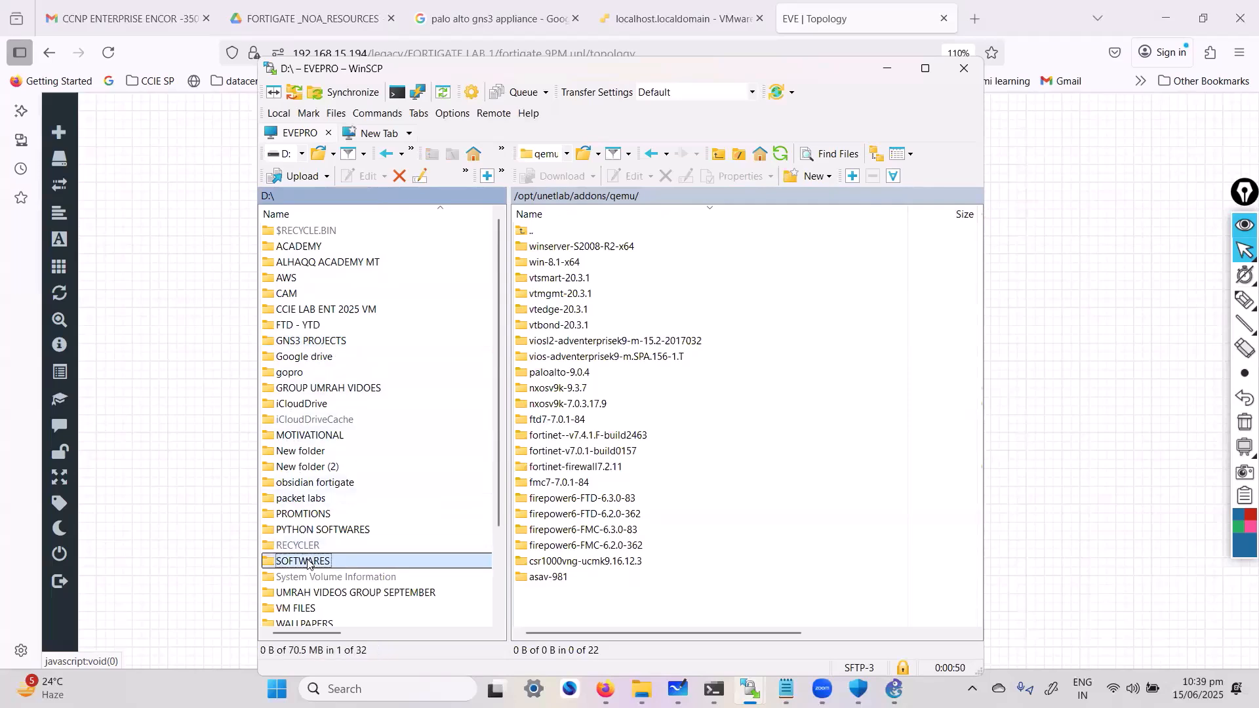
{"action": "double_click", "coordinate": [353, 564]}
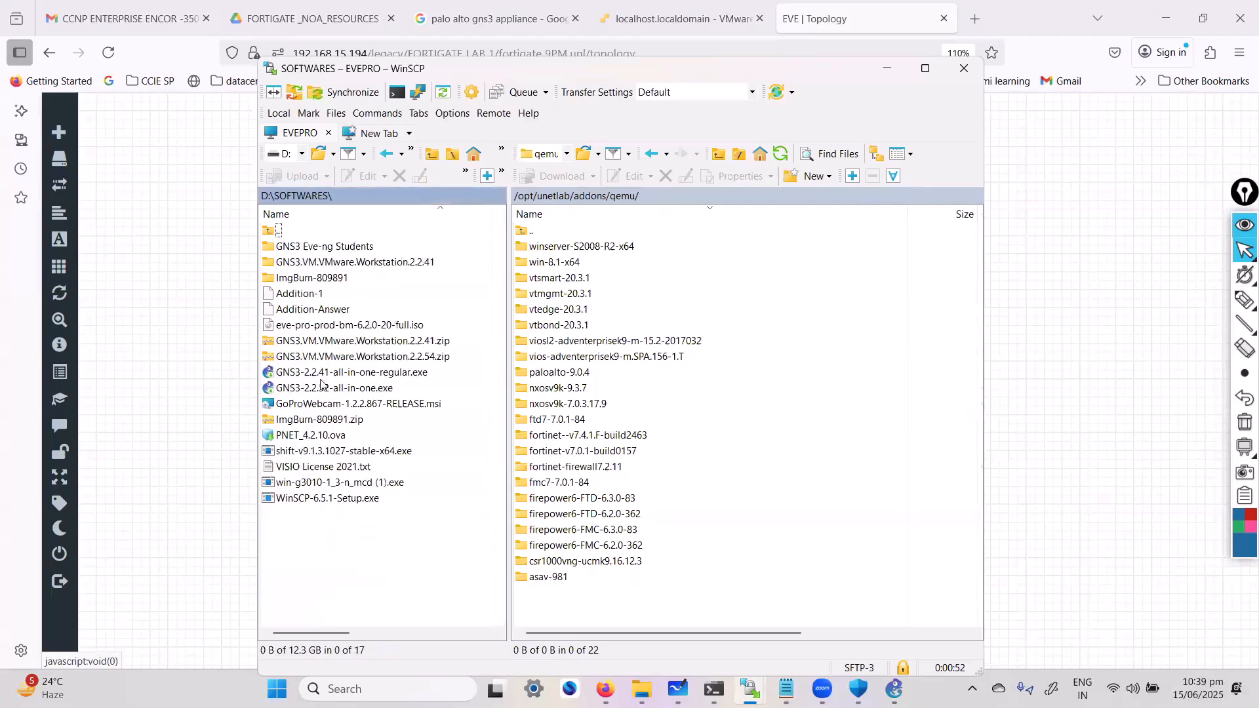
Open the local GNS3 Eve-ng Students\Fortigate Firewall folder and select the fortinet-v7.0.1-build0157 image folder
{"action": "left_click", "coordinate": [339, 246]}
{"action": "double_click", "coordinate": [339, 246]}
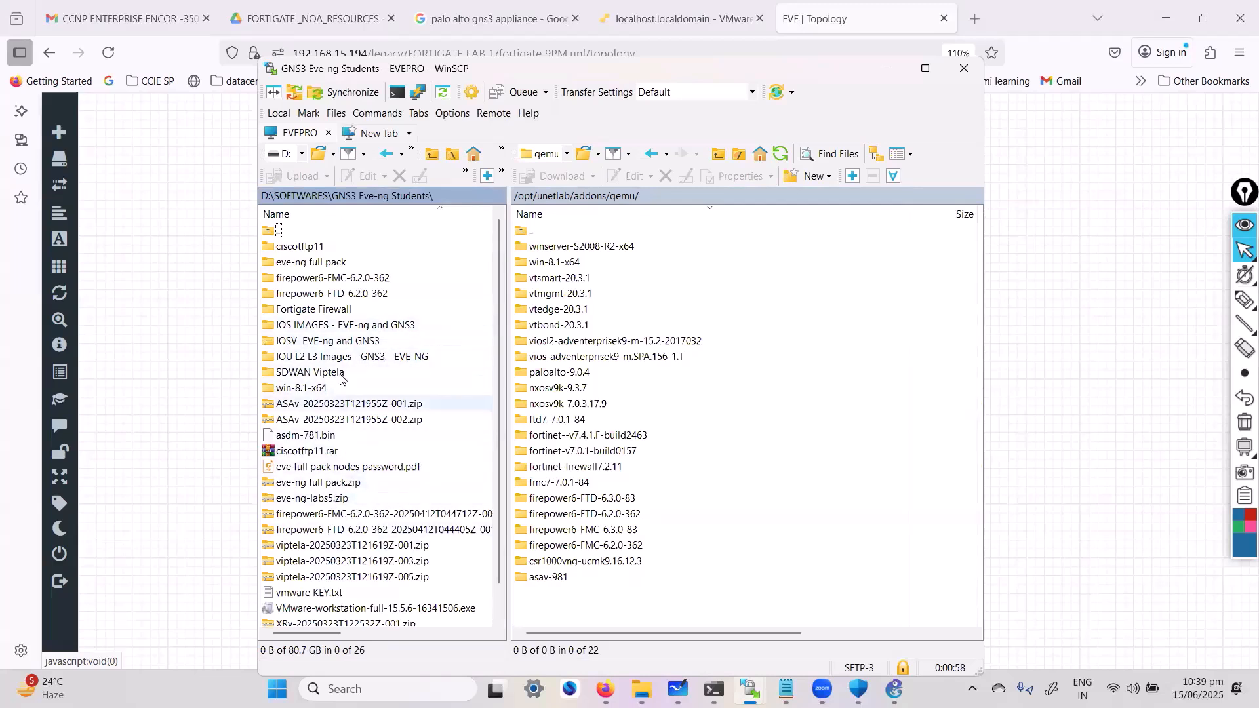
{"action": "left_click", "coordinate": [334, 311]}
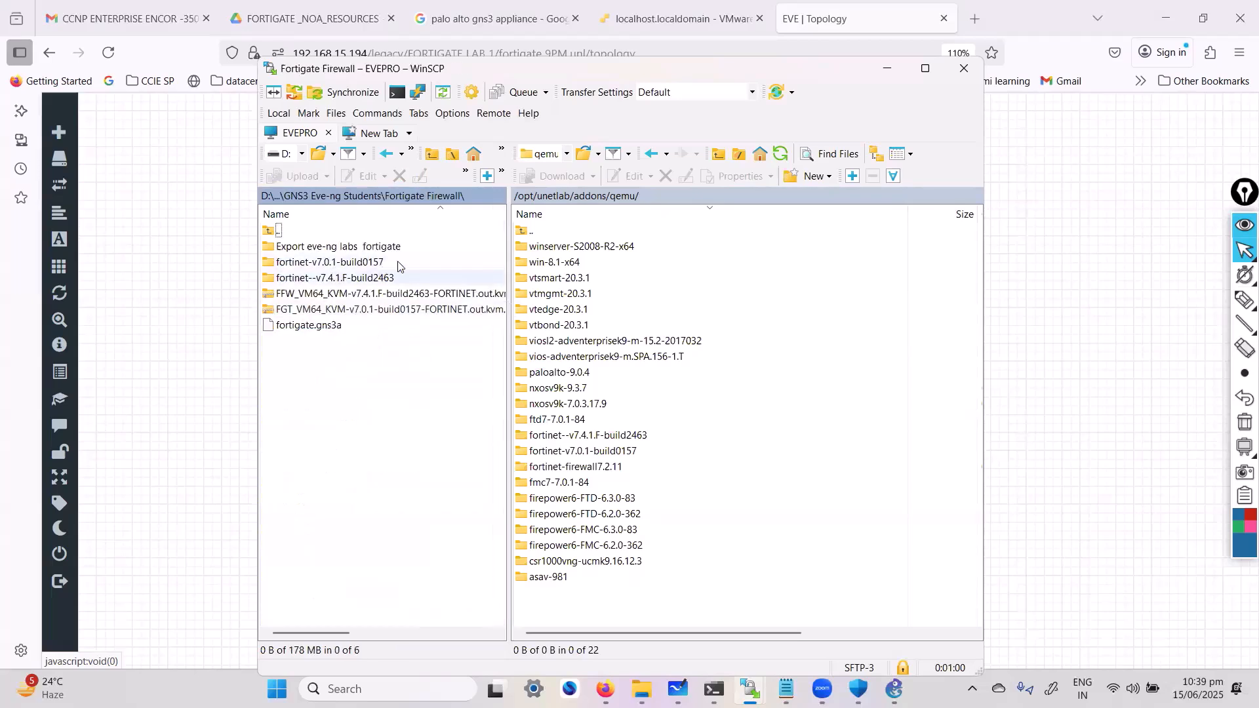
{"action": "left_click", "coordinate": [359, 264]}
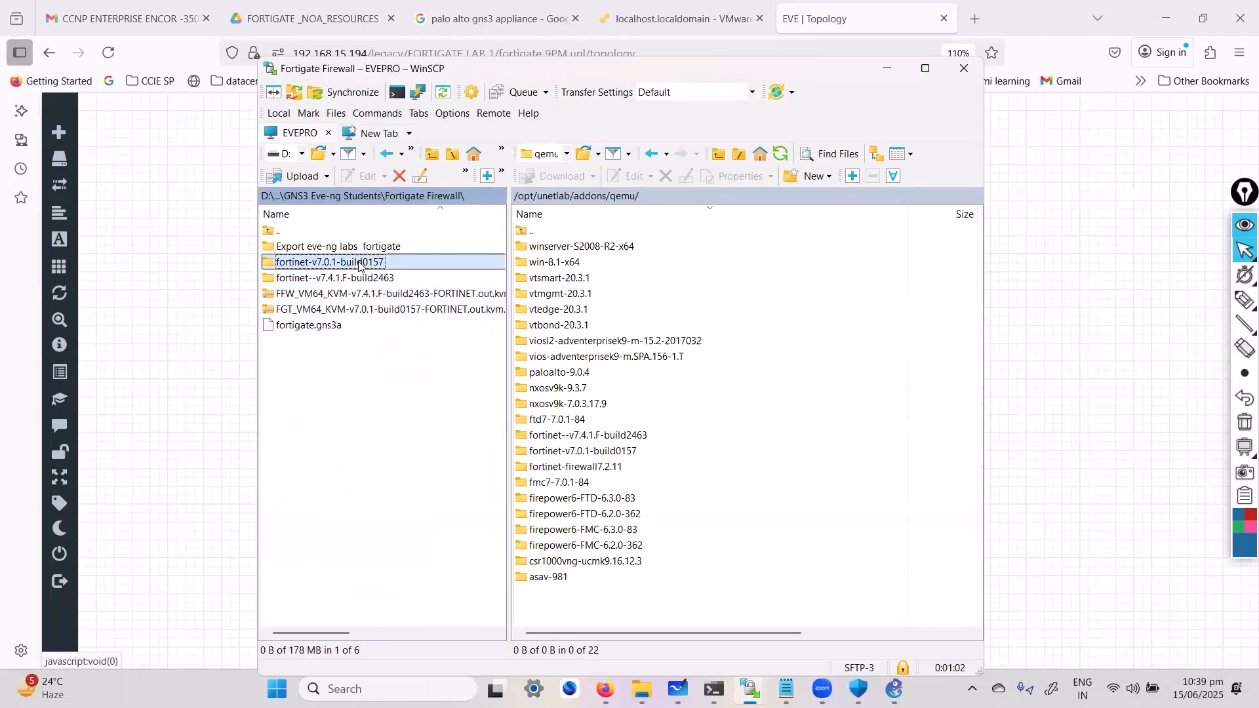
Open the remote fortinet--v7.4.1.F-build2463 folder under /opt/unetlab/addons/qemu and select its virtioa.qcow2 image
{"action": "left_click", "coordinate": [584, 436]}
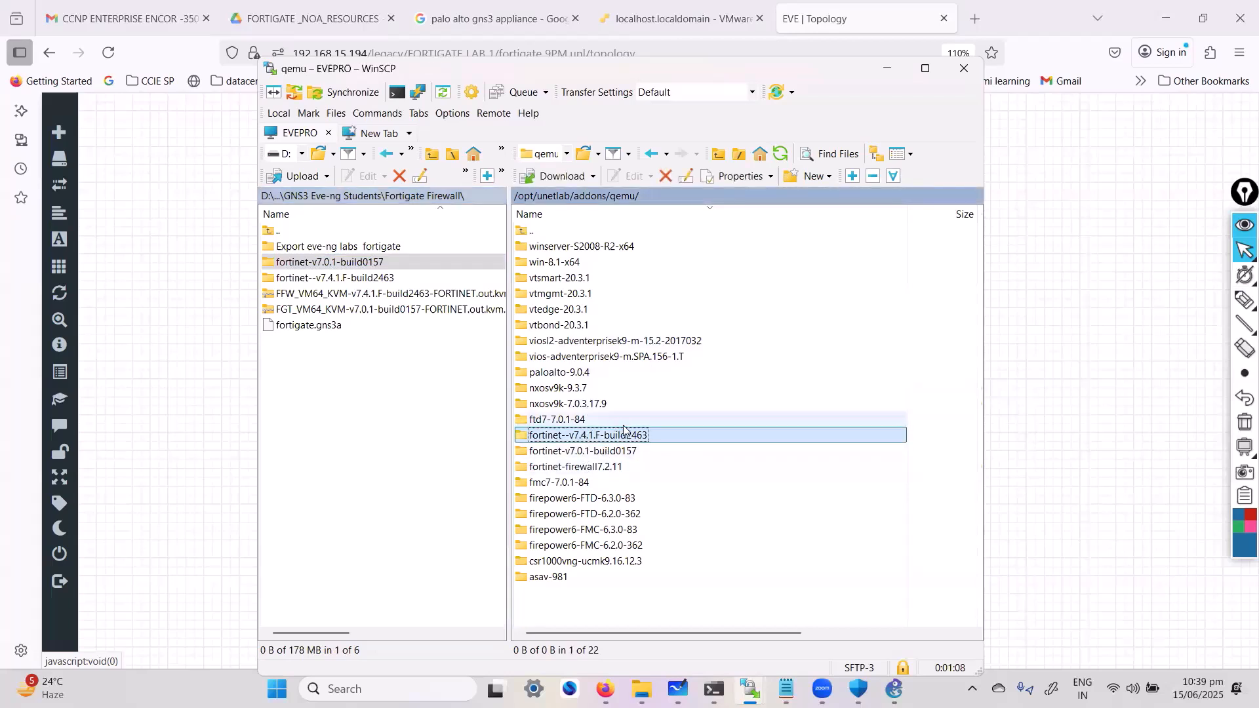
{"action": "key", "text": "Down"}
{"action": "key", "text": "Down"}
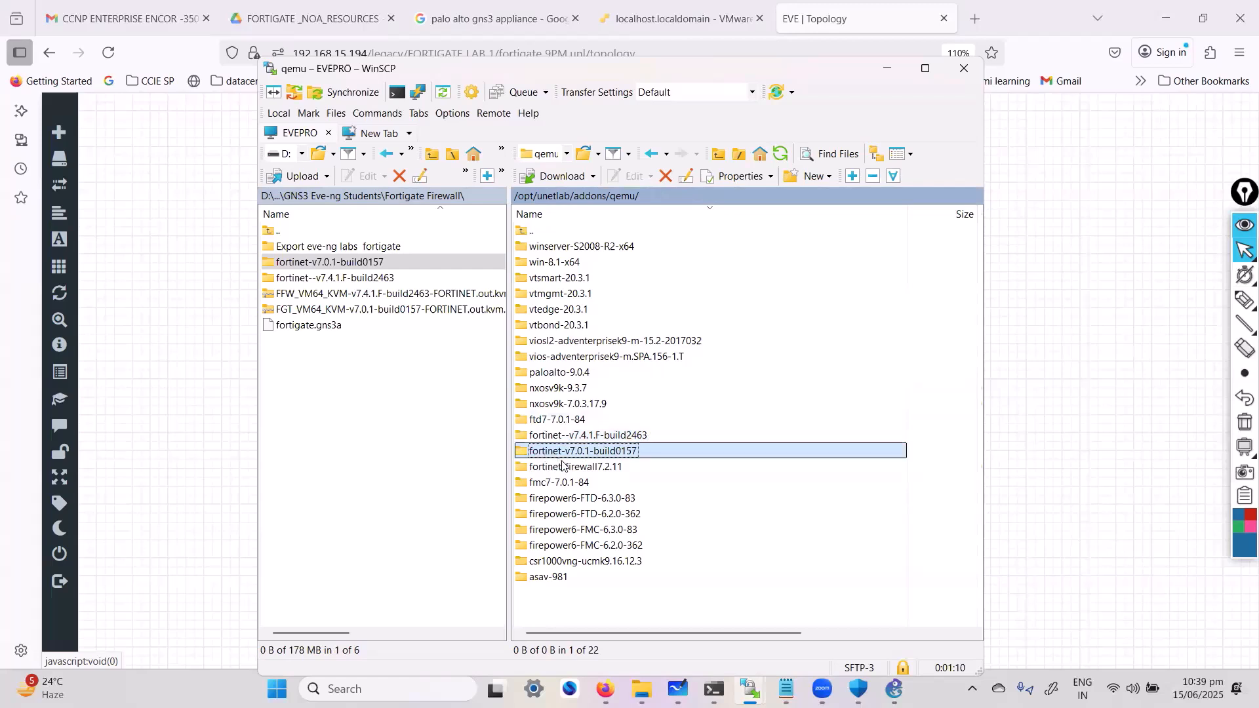
{"action": "double_click", "coordinate": [591, 433]}
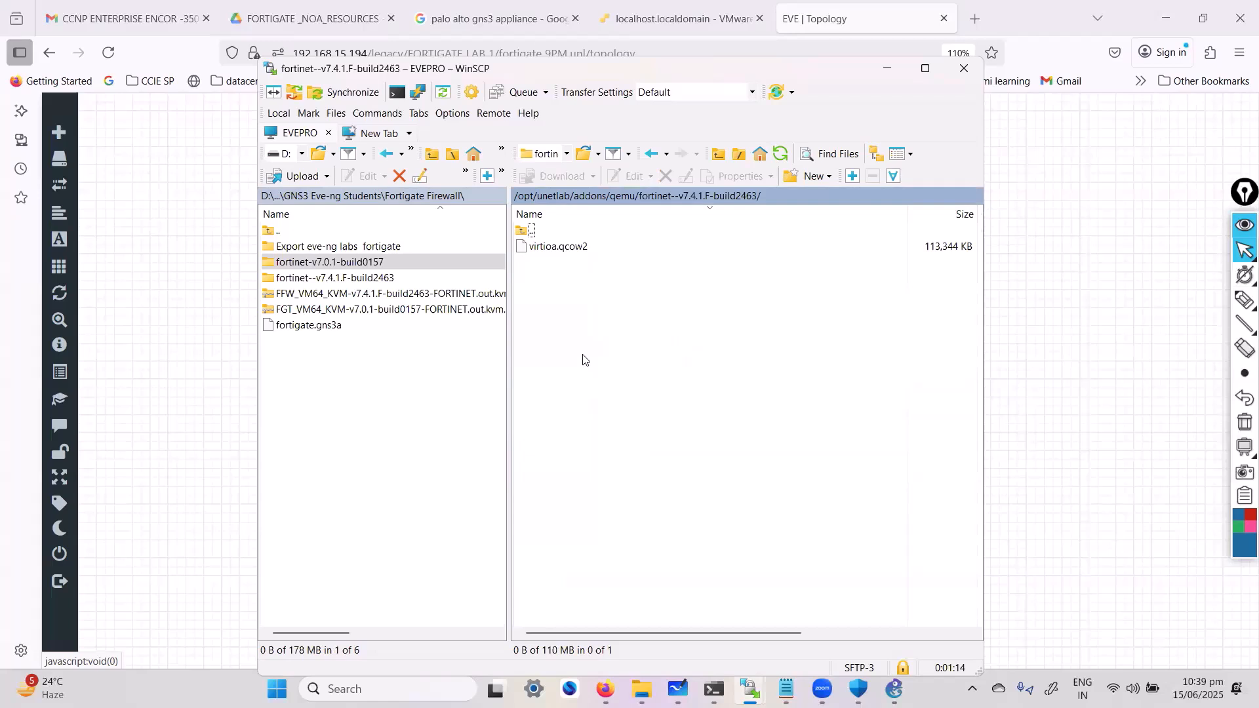
{"action": "left_click", "coordinate": [551, 251]}
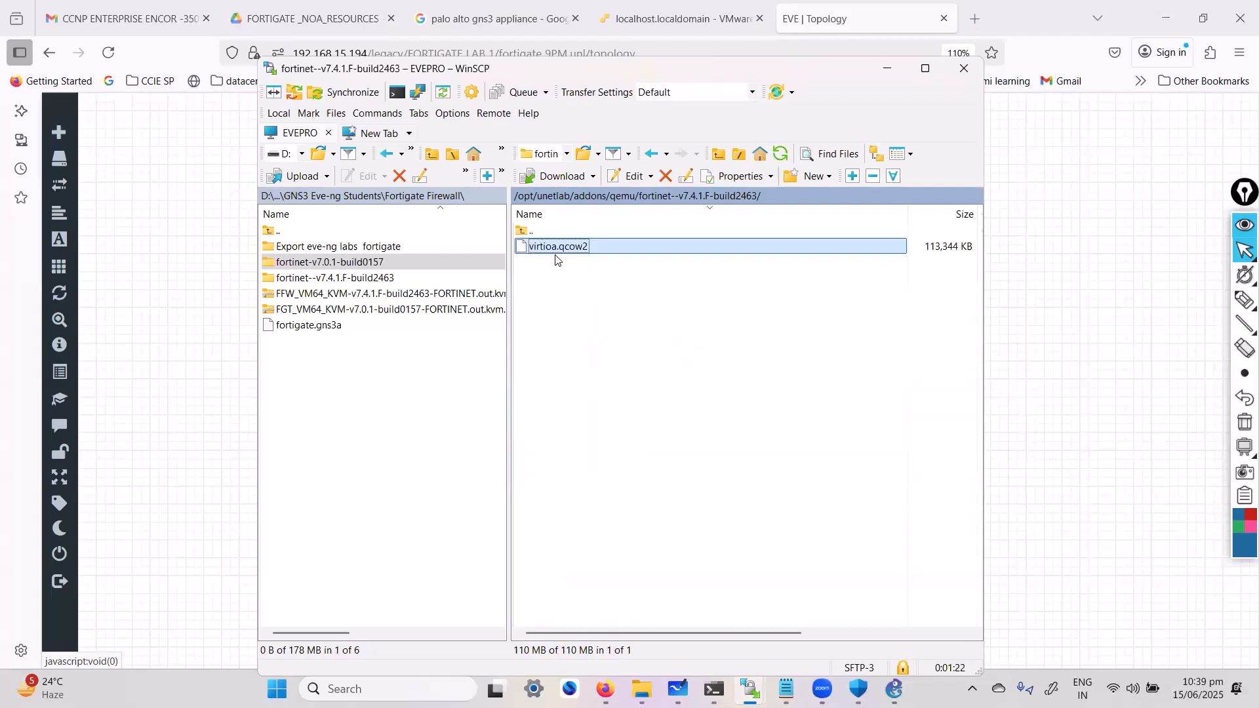
Switch to Google Drive, view the contents of the fortinet-v7.0.1-build0157 folder and go back up to its parent FortiGate folder
{"action": "left_click", "coordinate": [308, 18]}
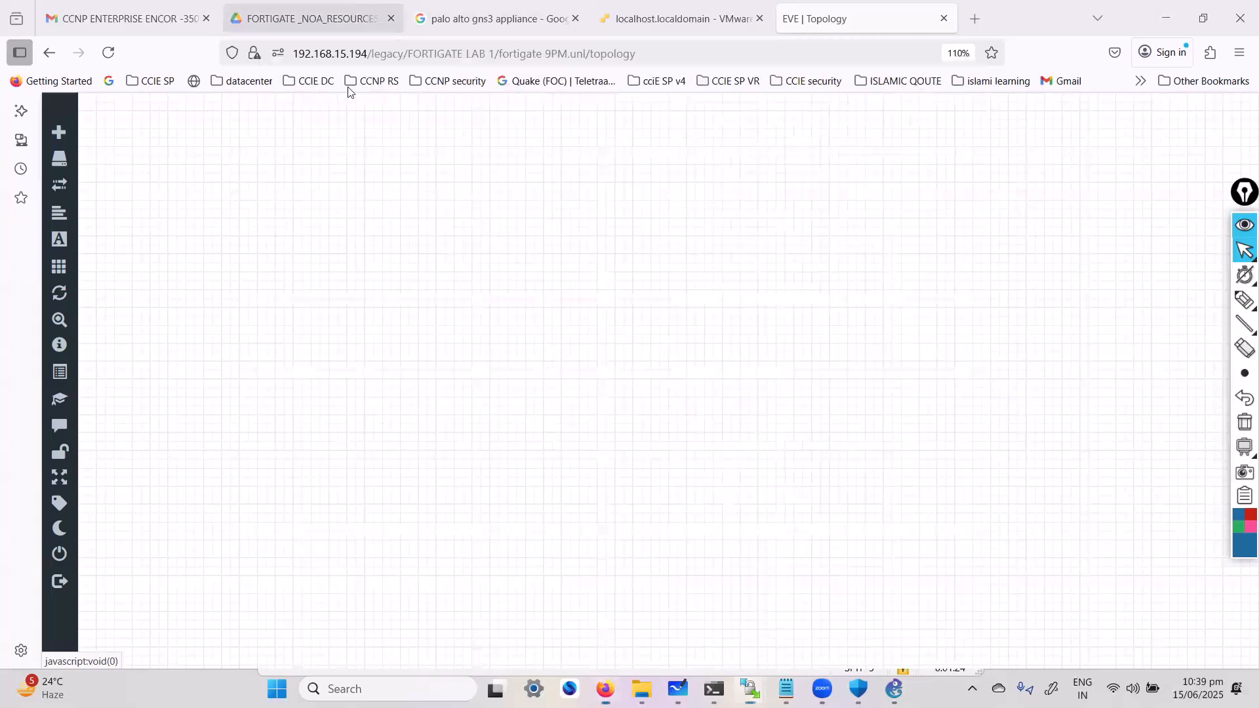
{"action": "double_click", "coordinate": [383, 412]}
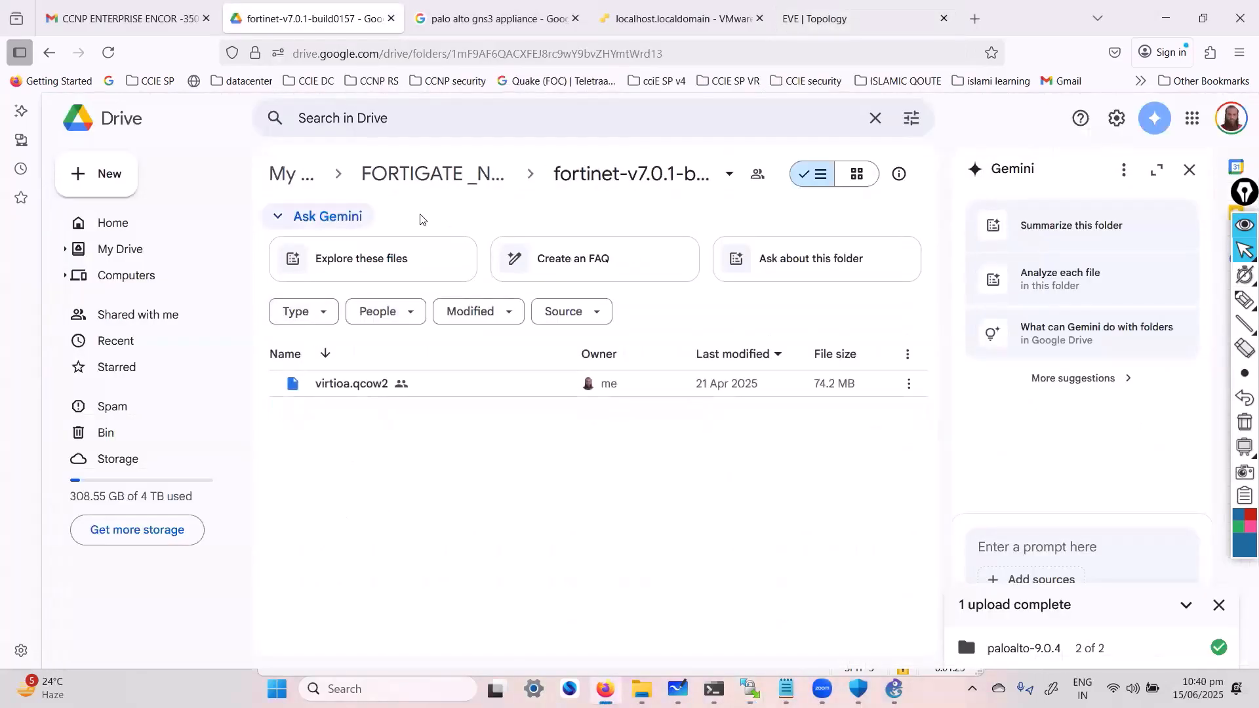
{"action": "left_click", "coordinate": [477, 176]}
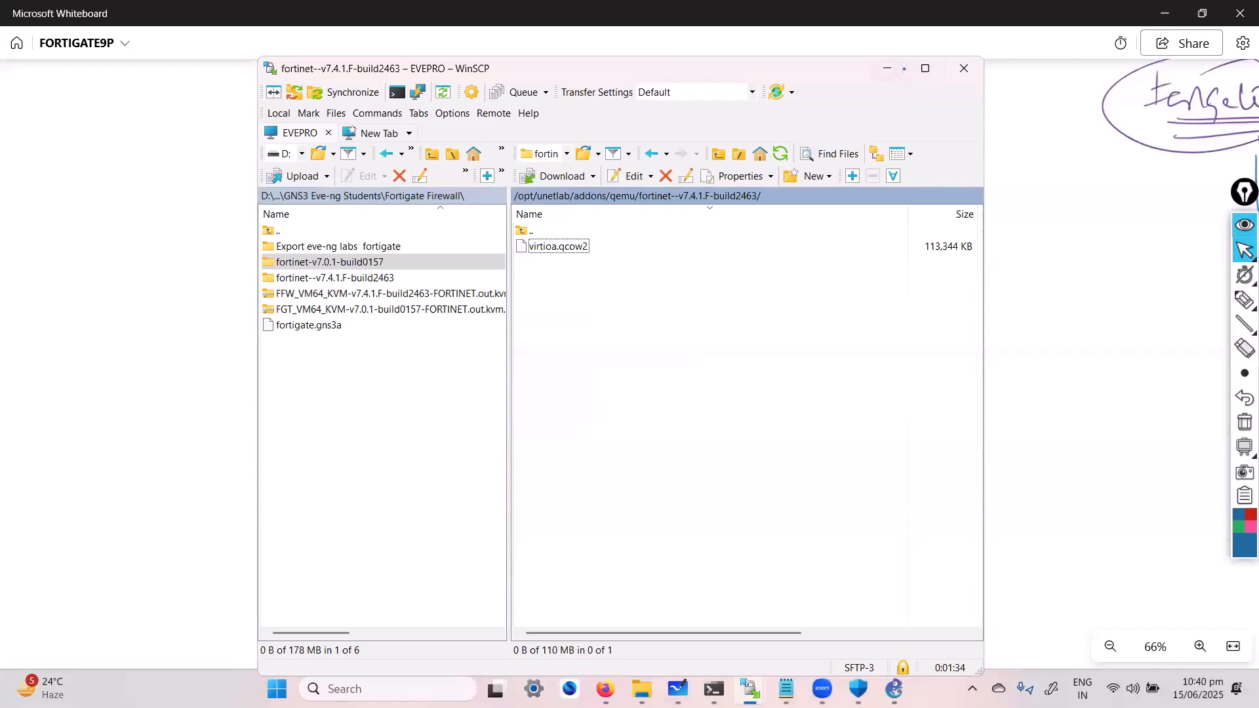
Minimize WinSCP, return to the EVE-NG topology and begin adding a node with the Fortinet FortiGate template
{"action": "left_click", "coordinate": [887, 70]}
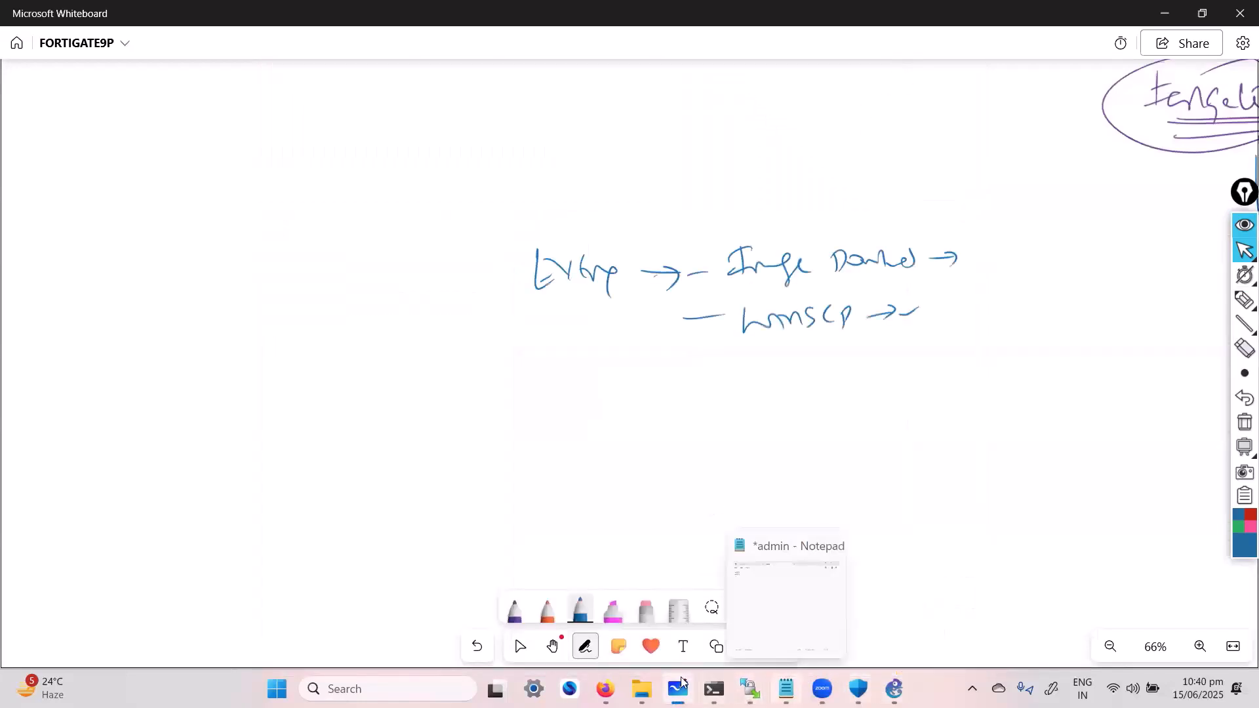
{"action": "left_click", "coordinate": [604, 688]}
{"action": "left_click", "coordinate": [821, 20]}
{"action": "right_click", "coordinate": [622, 337]}
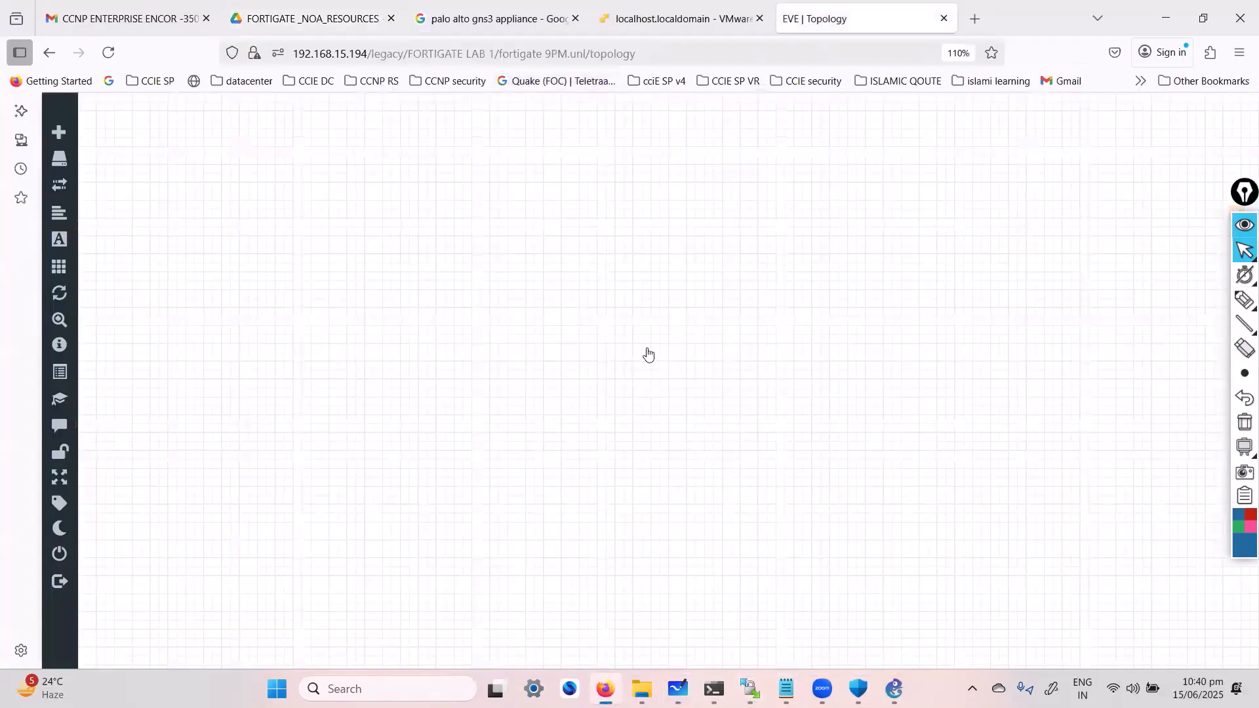
{"action": "left_click", "coordinate": [648, 360]}
{"action": "type", "text": "for"}
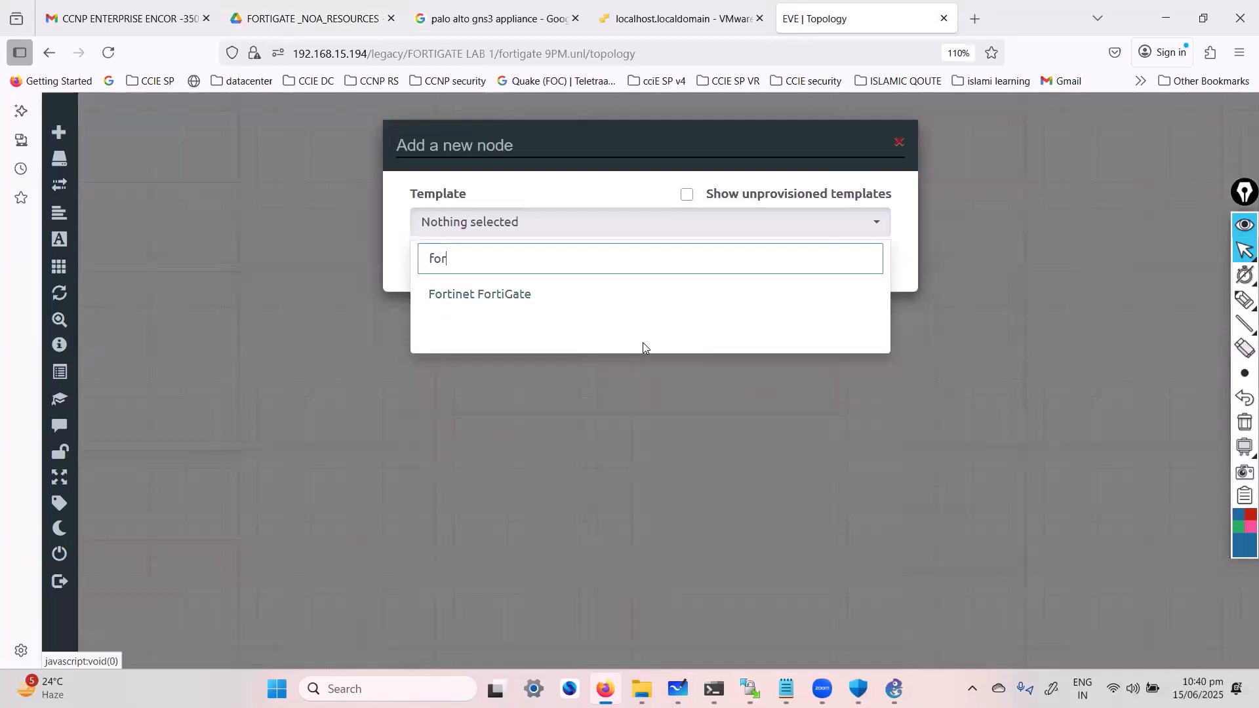
{"action": "left_click", "coordinate": [544, 296]}
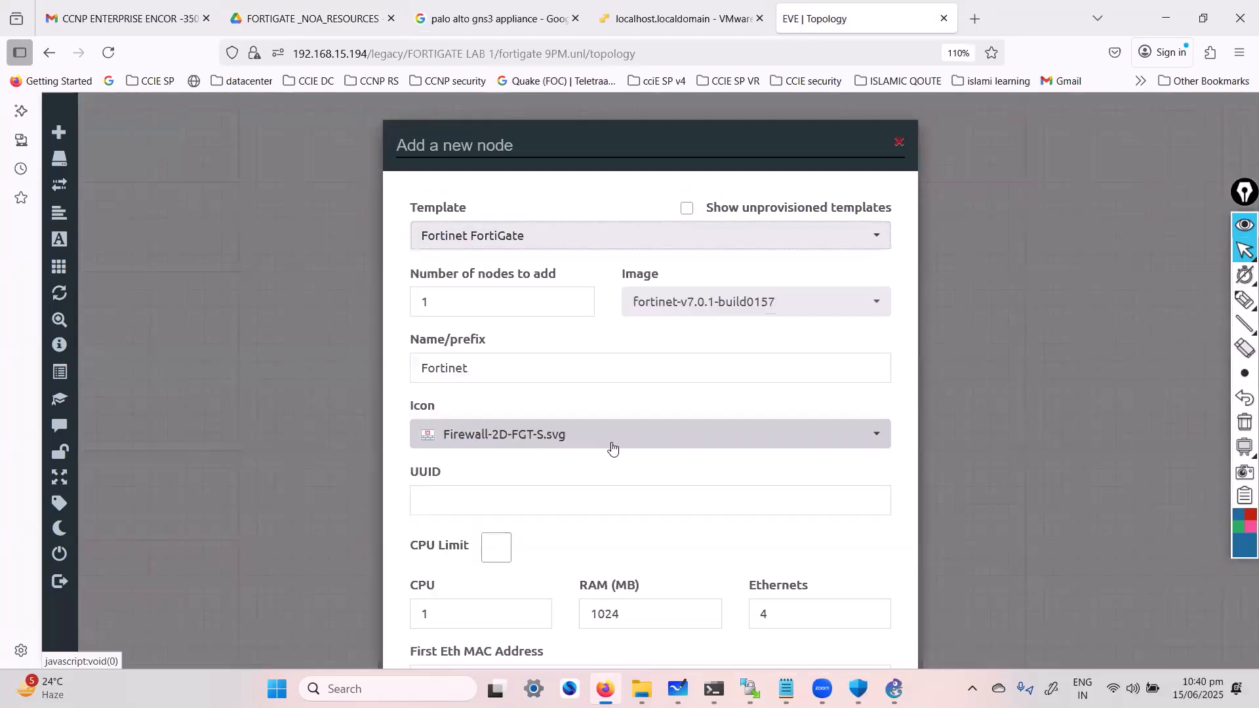
Review the available FortiGate images, keep fortinet-v7.0.1-build0157 with one node, and name the node Fortinet1
{"action": "left_click", "coordinate": [654, 308]}
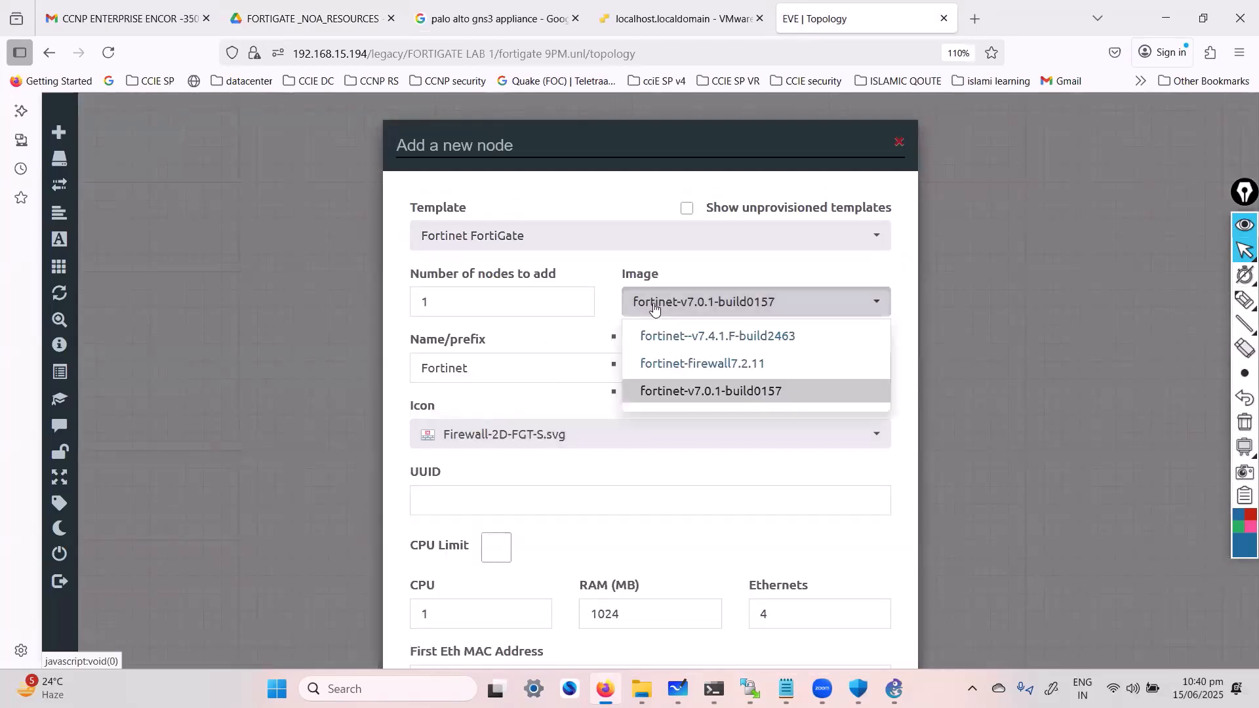
{"action": "double_click", "coordinate": [424, 308]}
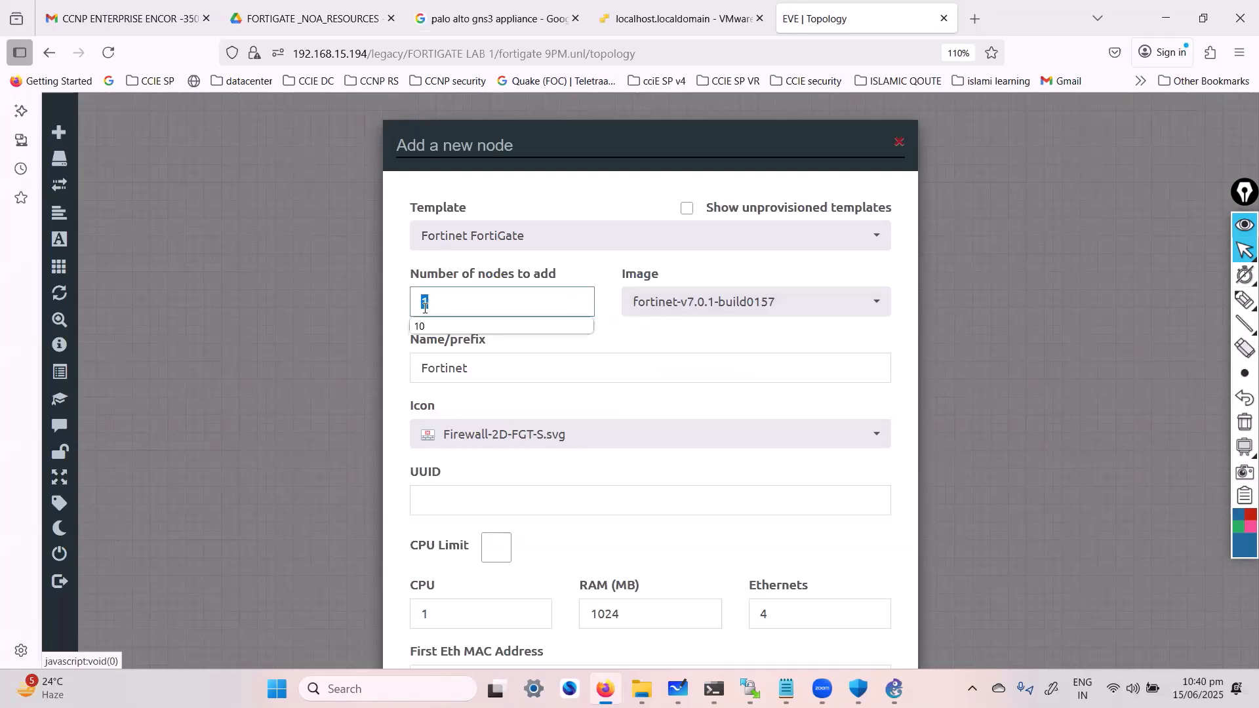
{"action": "left_click", "coordinate": [563, 378]}
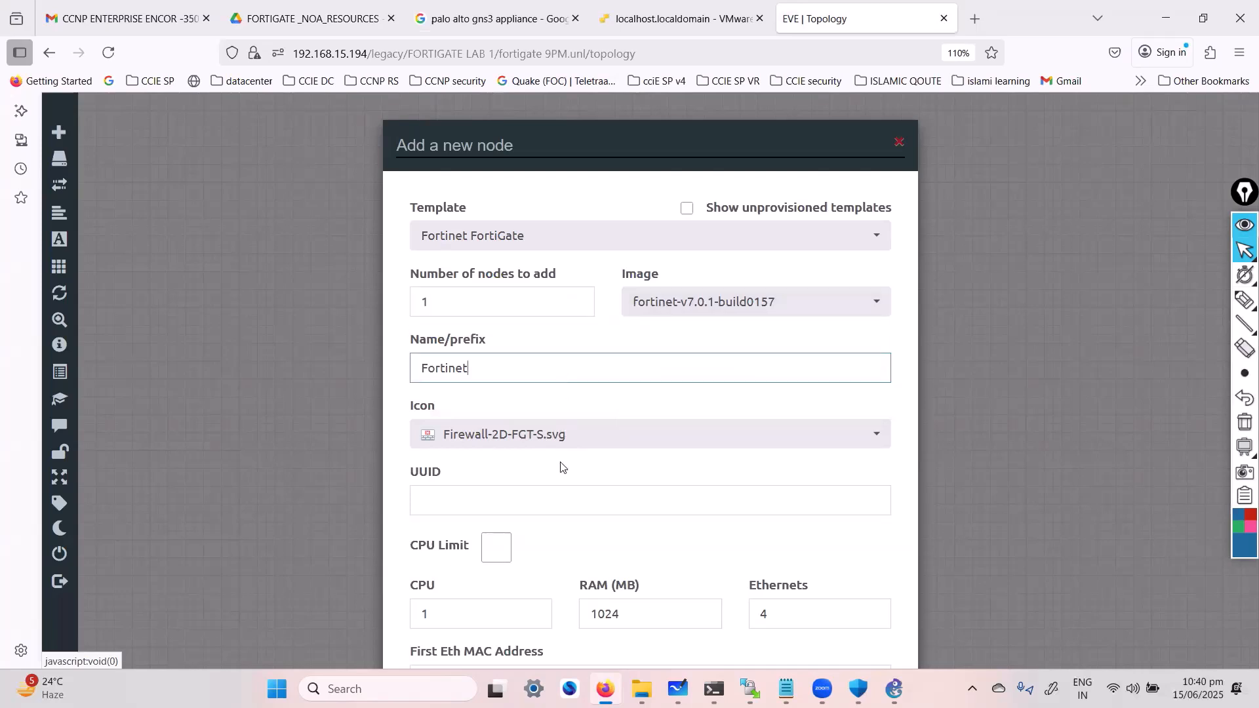
{"action": "type", "text": "1"}
{"action": "left_click", "coordinate": [602, 490]}
Set the node's Ethernets to 8, leaving RAM at 1024 MB, and save the new node to the topology
{"action": "scroll", "coordinate": [608, 491], "scroll_direction": "down", "scroll_amount": 4}
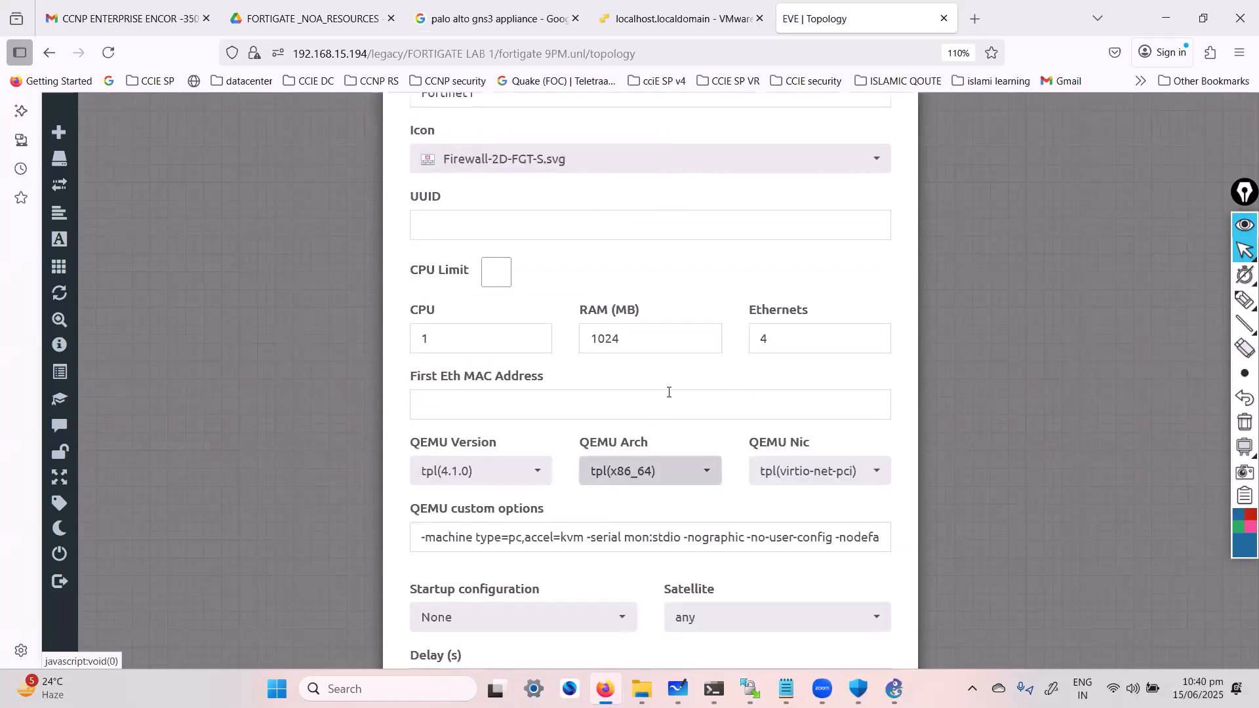
{"action": "left_click_drag", "start_coordinate": [641, 337], "coordinate": [556, 333]}
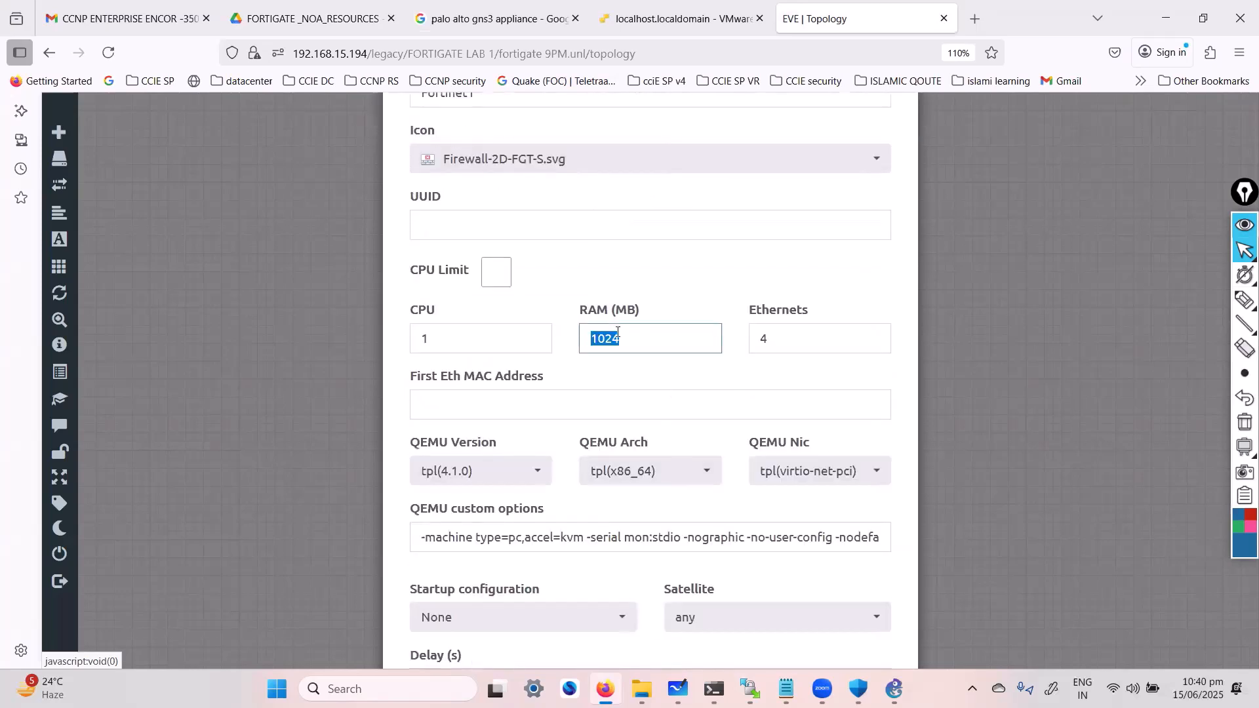
{"action": "key", "text": "Tab"}
{"action": "type", "text": "8"}
{"action": "key", "text": "Tab"}
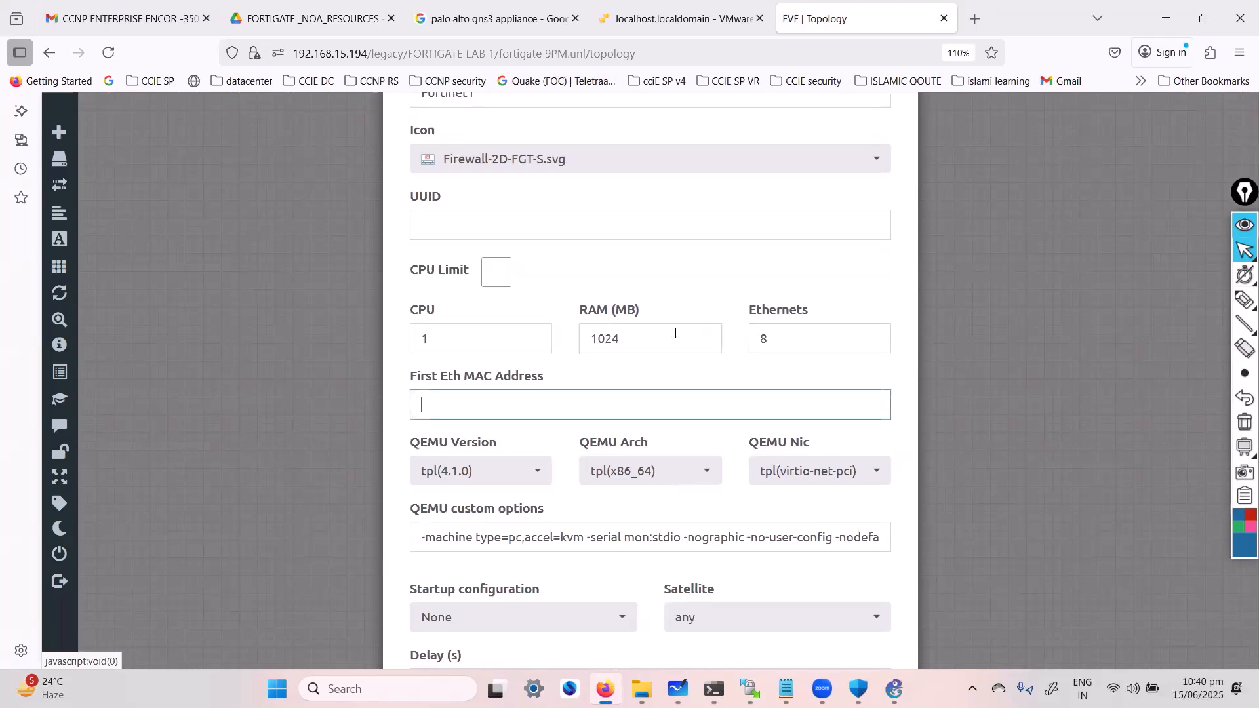
{"action": "scroll", "coordinate": [606, 562], "scroll_direction": "down", "scroll_amount": 5}
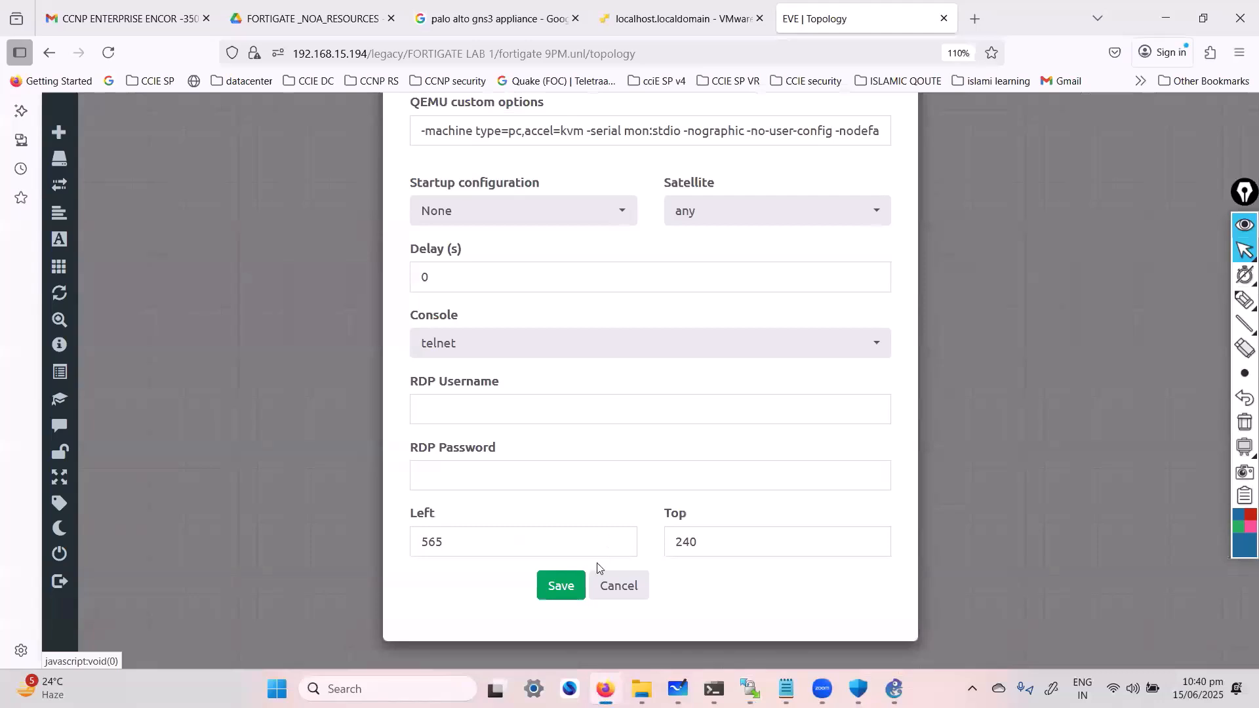
{"action": "left_click", "coordinate": [561, 585]}
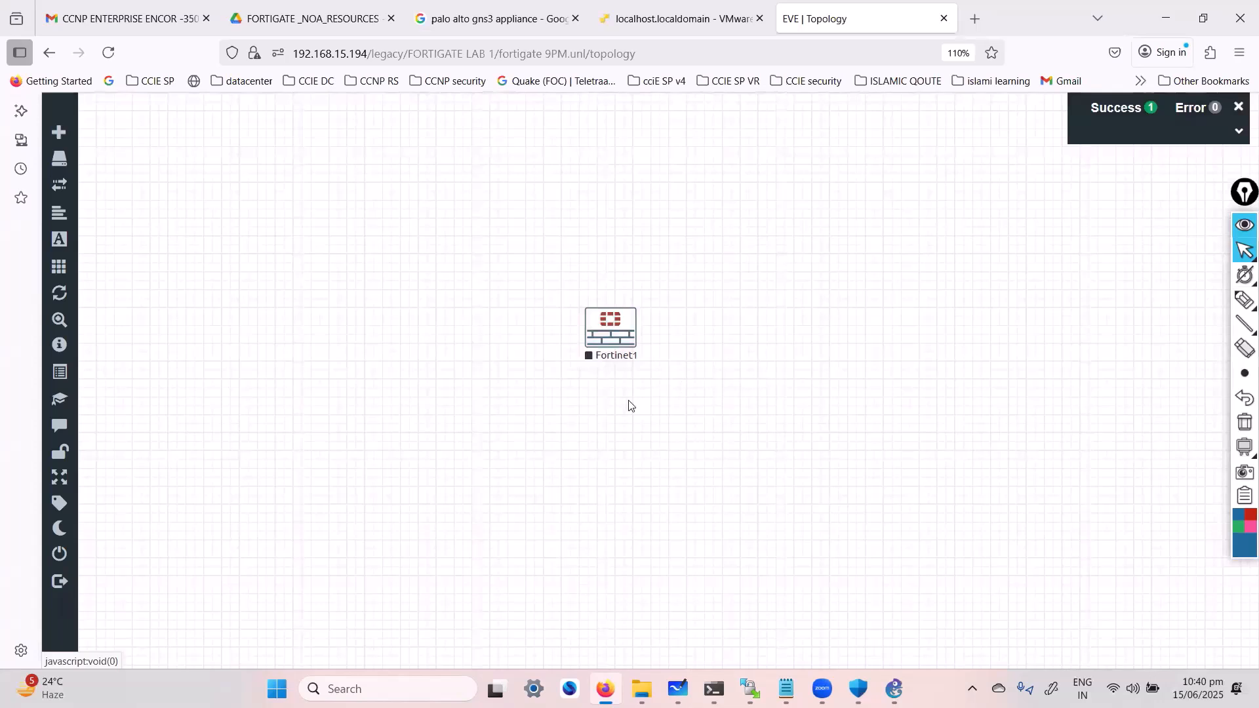
Start the Fortinet1 node and follow its boot in a console window before returning to the topology
{"action": "left_click", "coordinate": [591, 346]}
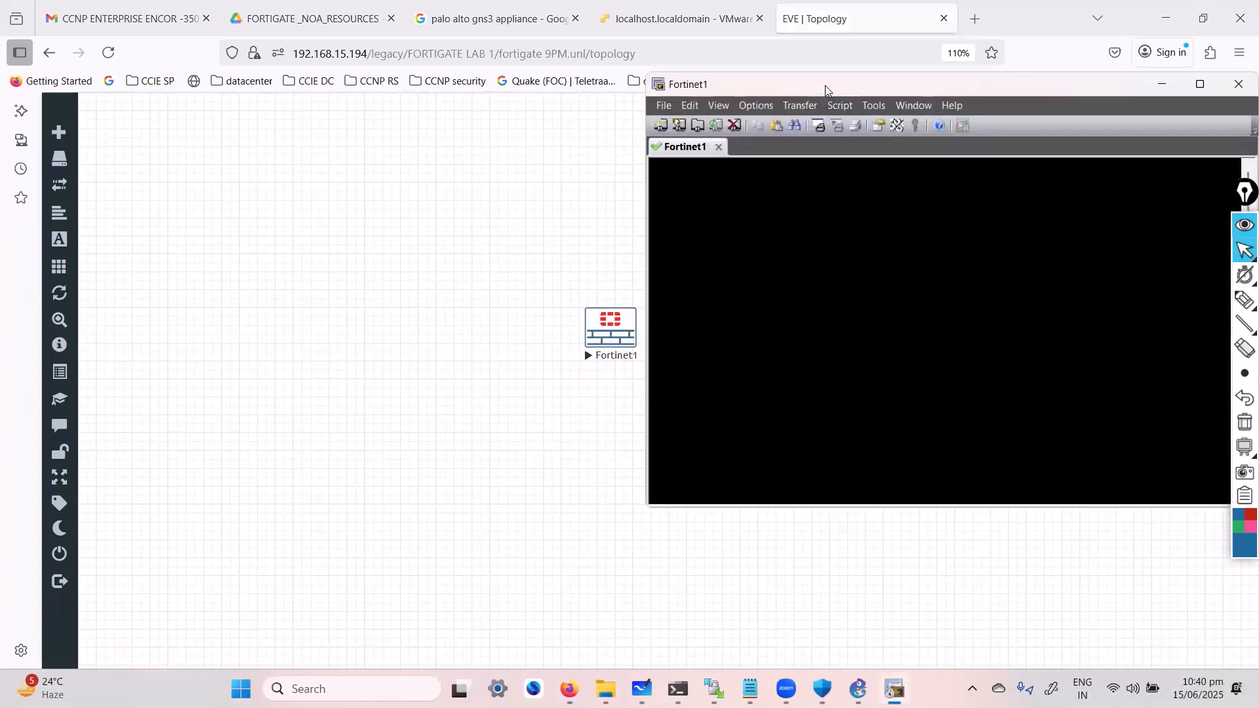
{"action": "left_click_drag", "start_coordinate": [826, 90], "coordinate": [737, 122]}
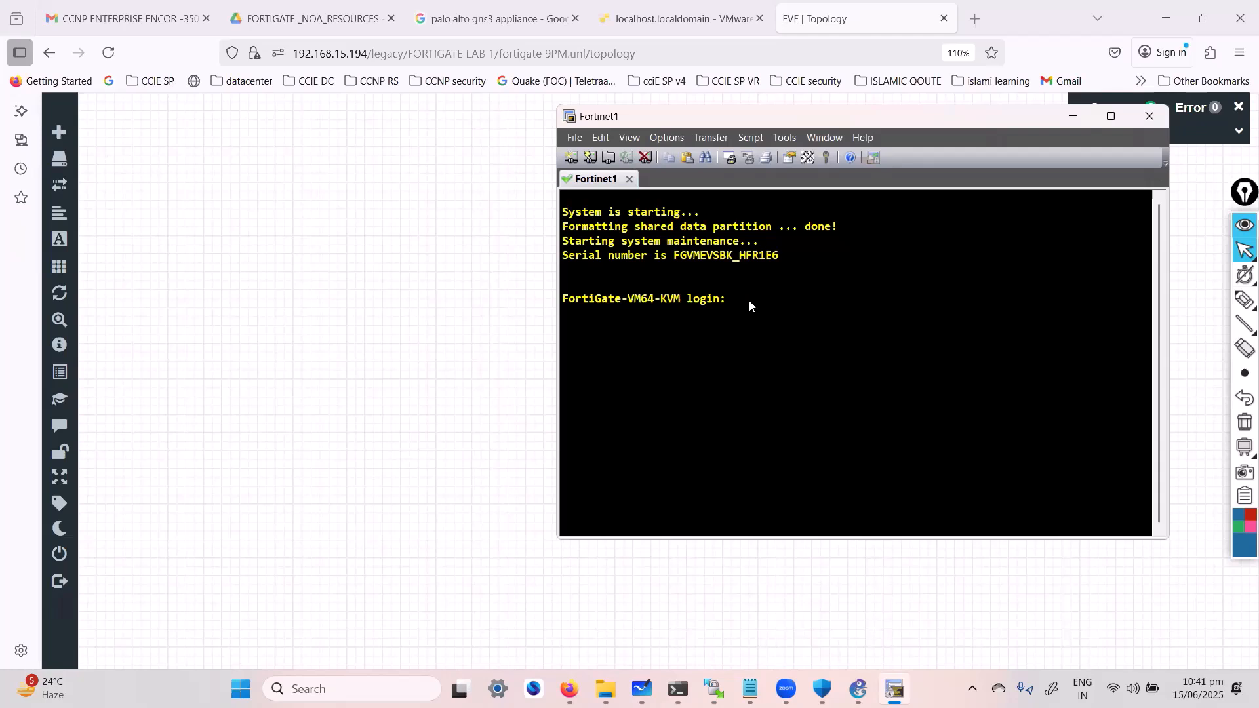
{"action": "left_click_drag", "start_coordinate": [702, 120], "coordinate": [711, 138]}
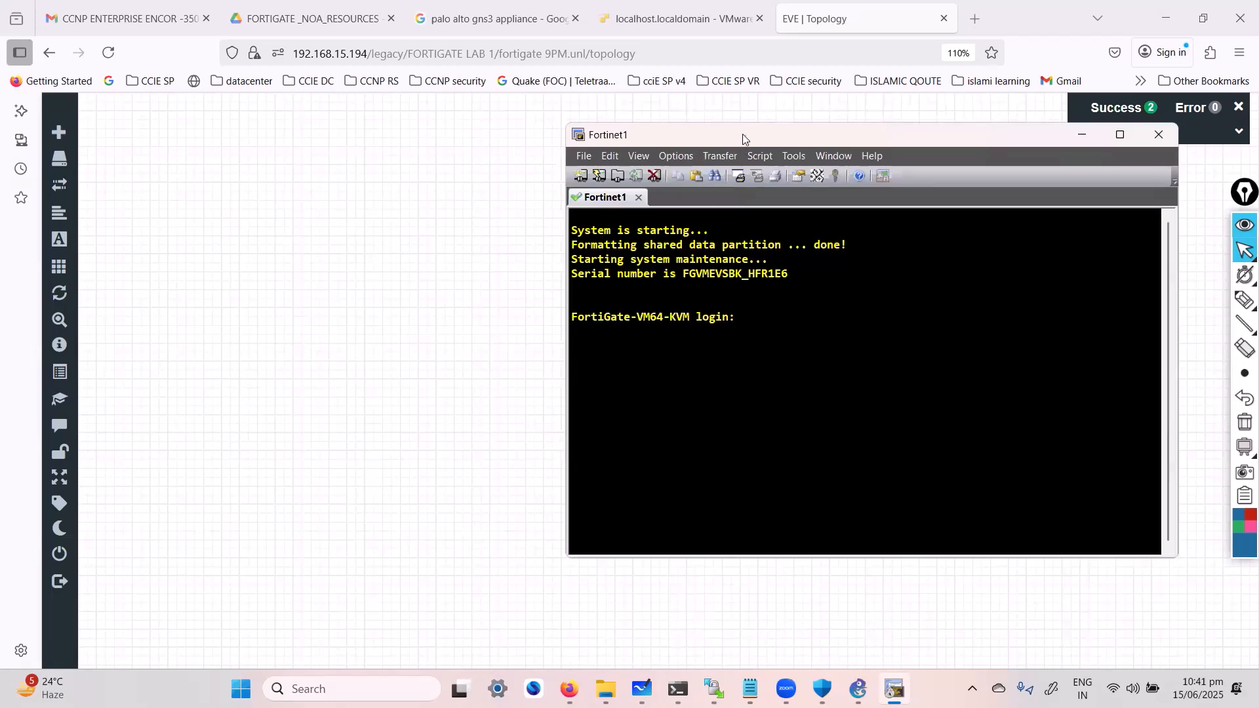
{"action": "left_click", "coordinate": [447, 338]}
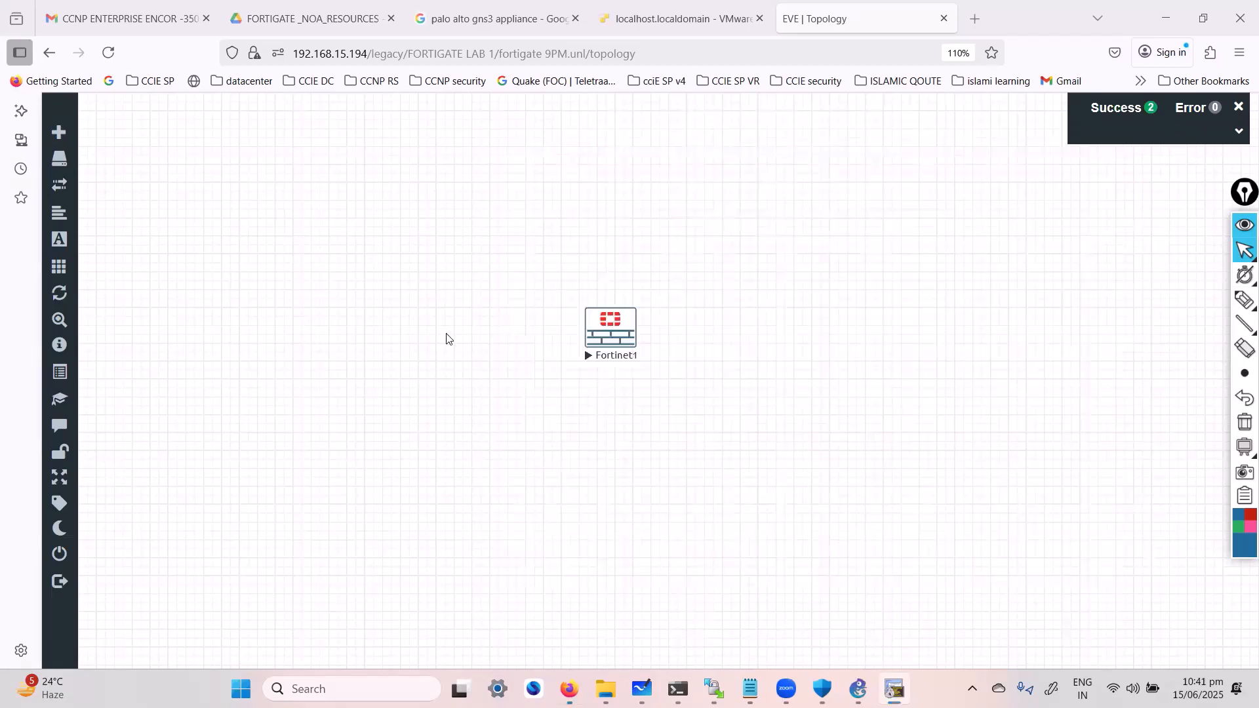